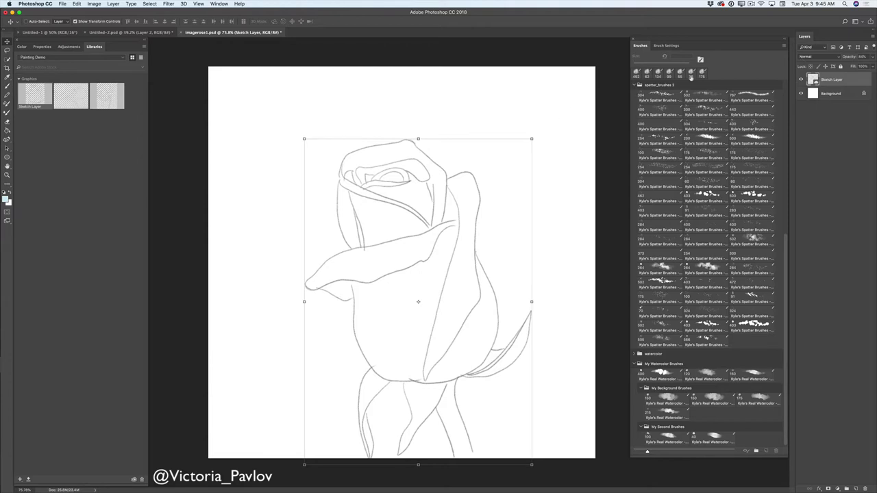
- Review the Background and Sketch layers, hiding and showing the rose sketch
click(831, 95)
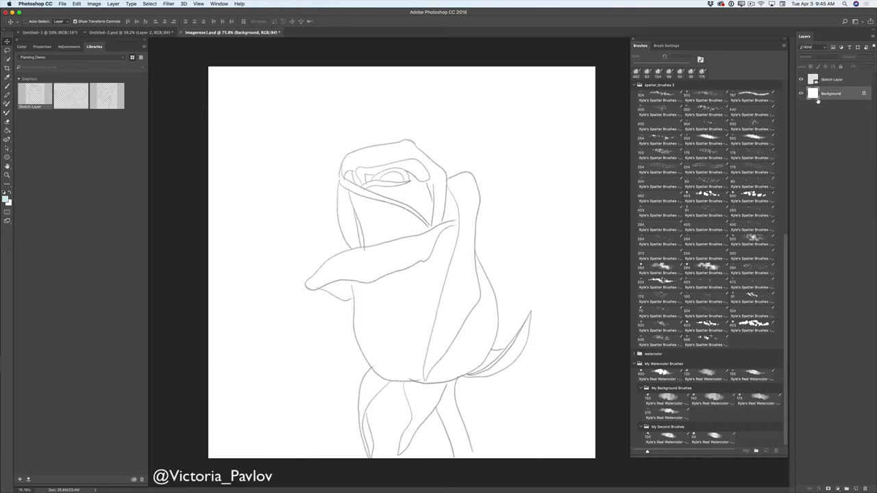
click(827, 80)
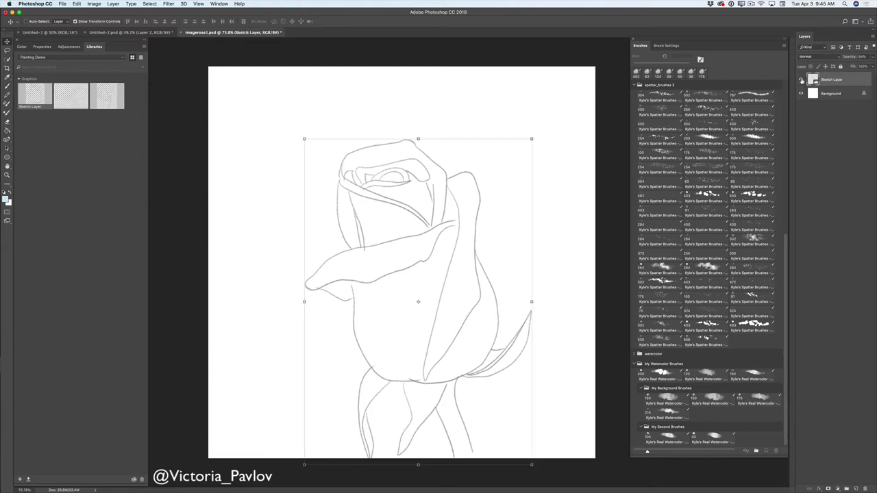
click(802, 81)
click(801, 81)
- Add a pattern fill layer above Background using a light grey paper-texture pattern
click(831, 94)
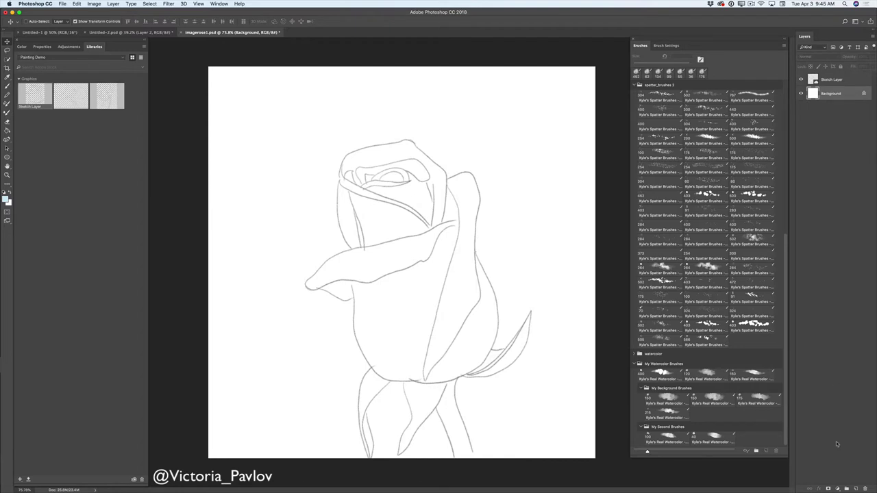
click(836, 489)
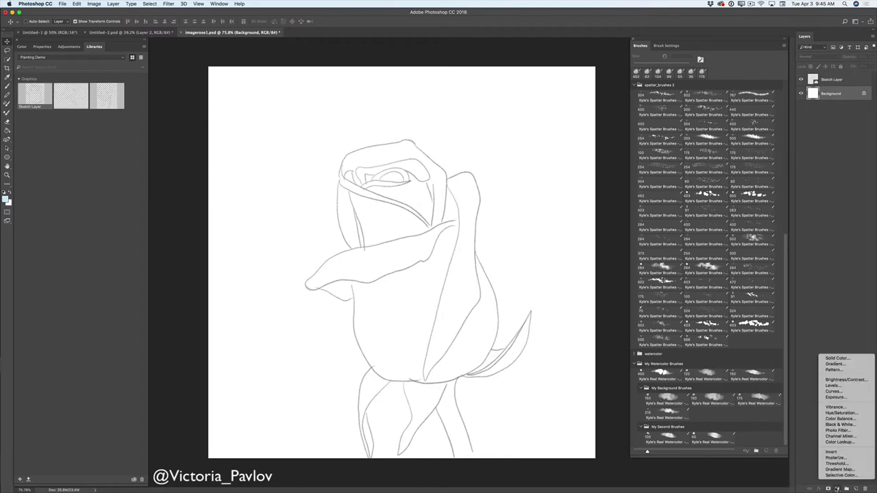
click(835, 370)
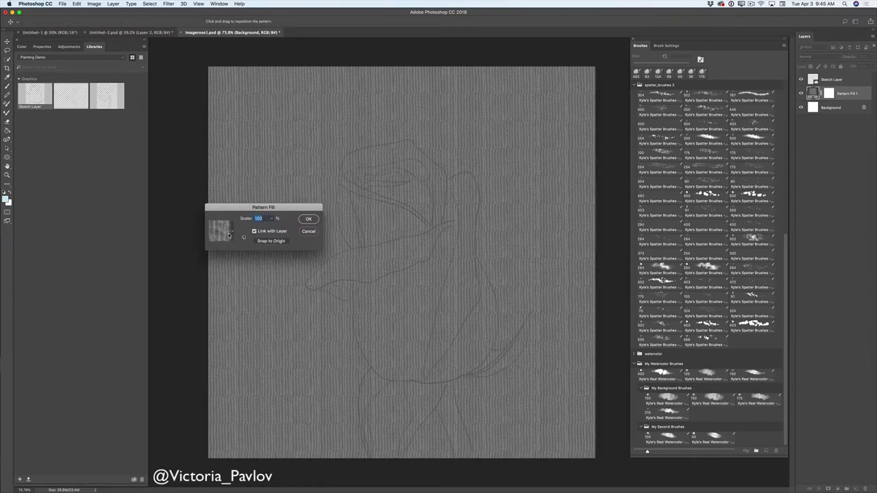
click(231, 235)
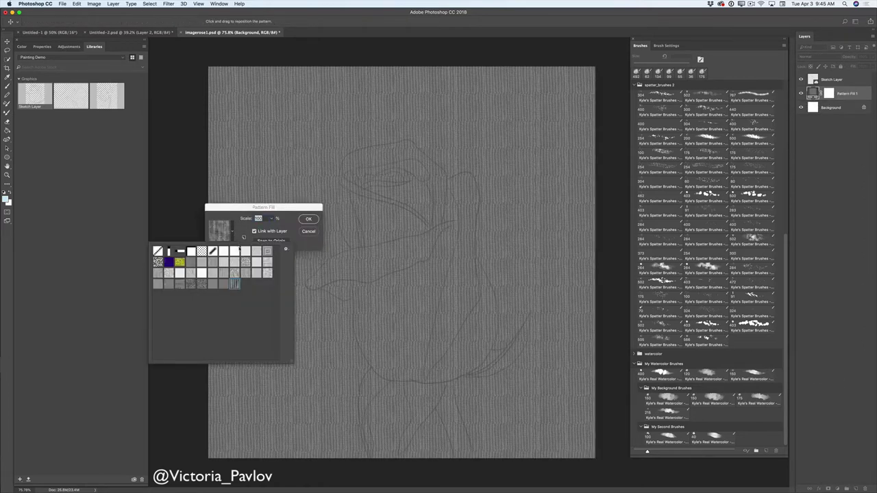
click(256, 272)
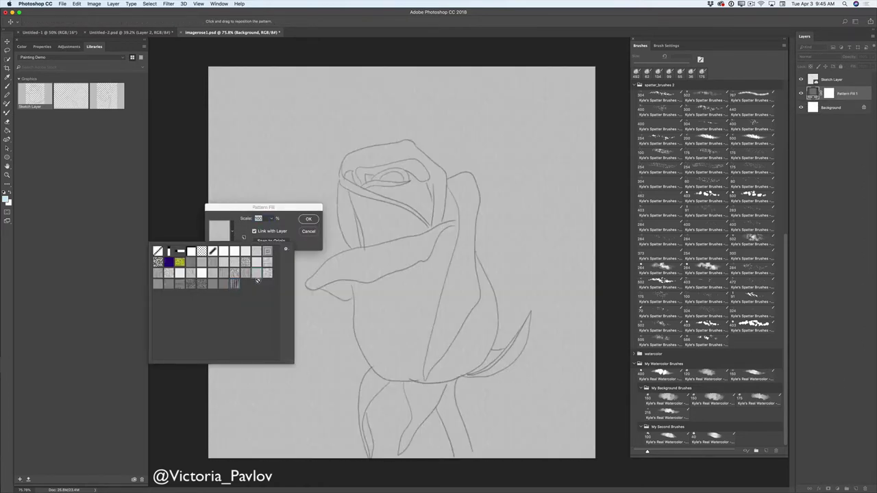
- Reduce the pattern fill's scale to about 56% and accept the fill
click(290, 218)
click(271, 218)
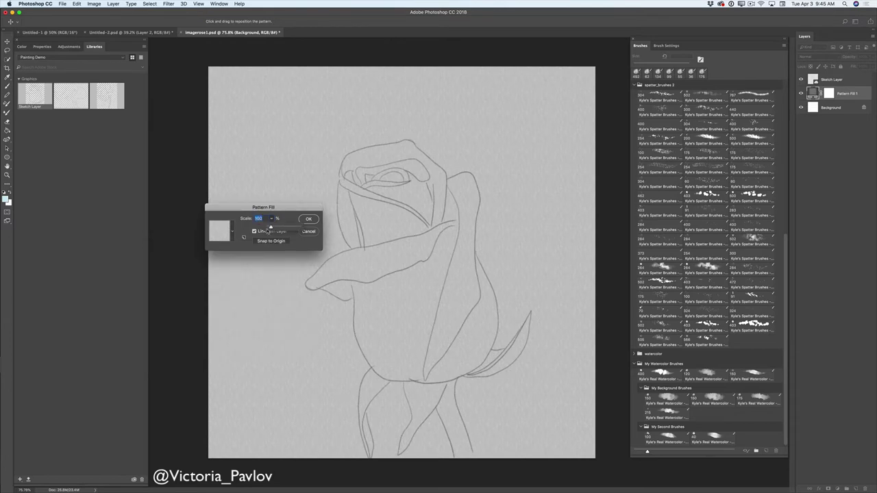
drag(270, 227, 268, 232)
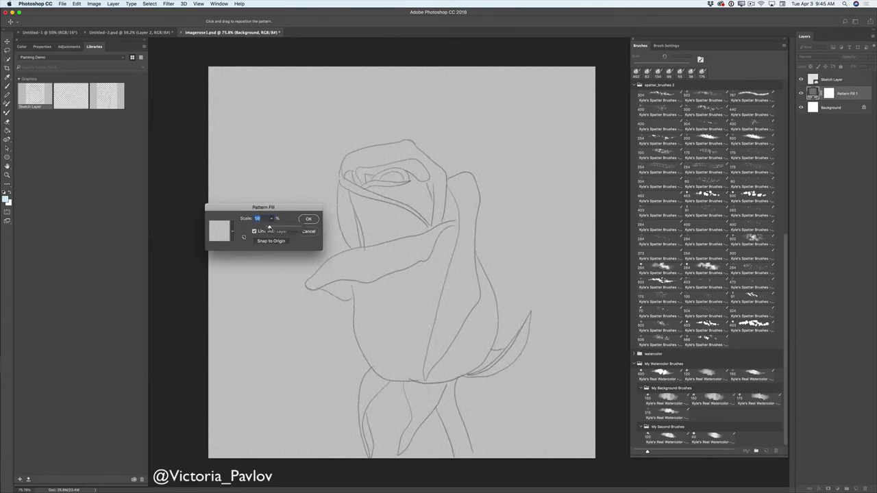
click(308, 220)
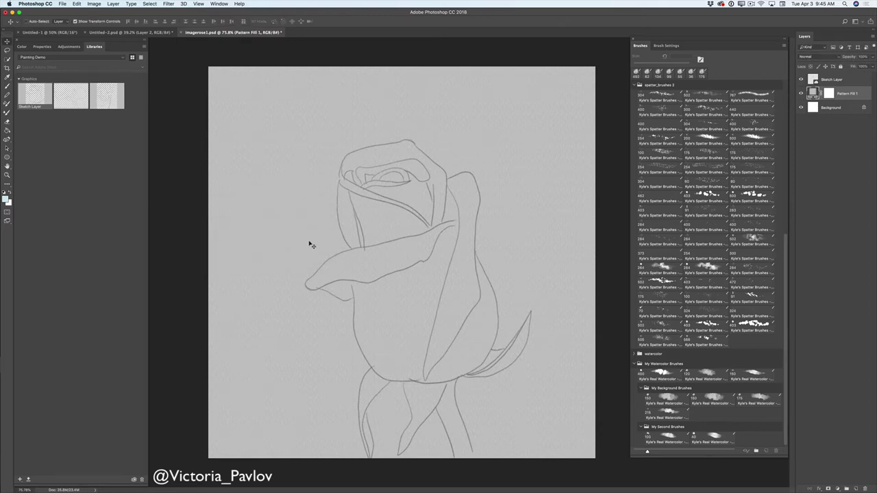
- Create a new layer above Sketch Layer and set the brush's foreground colour to bright red (fa001d)
click(826, 80)
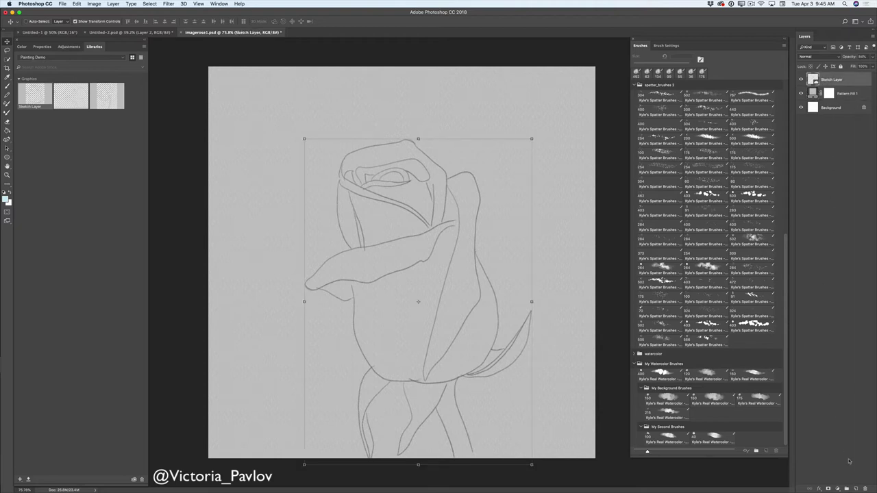
click(855, 488)
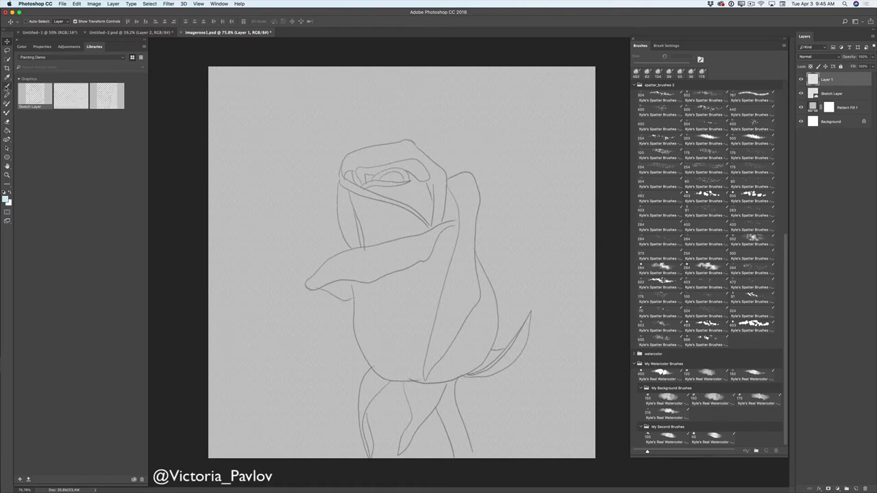
click(7, 86)
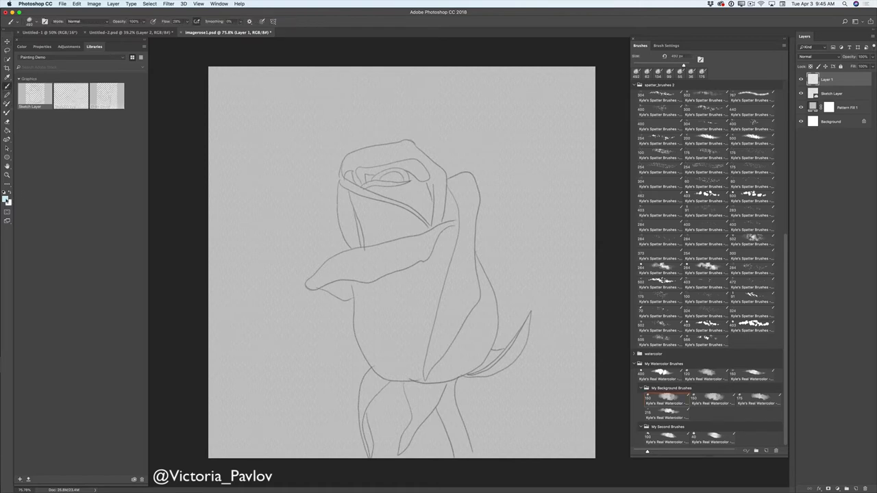
click(8, 199)
click(365, 193)
mouse_move(362, 192)
mouse_down()
mouse_move(350, 187)
mouse_move(372, 187)
mouse_up()
click(329, 187)
click(429, 180)
- Paint a loose red wash over the whole rose bloom with the 120 px Kyle's Real Watercolor brush enlarged to 444 px
click(707, 381)
right_click(452, 191)
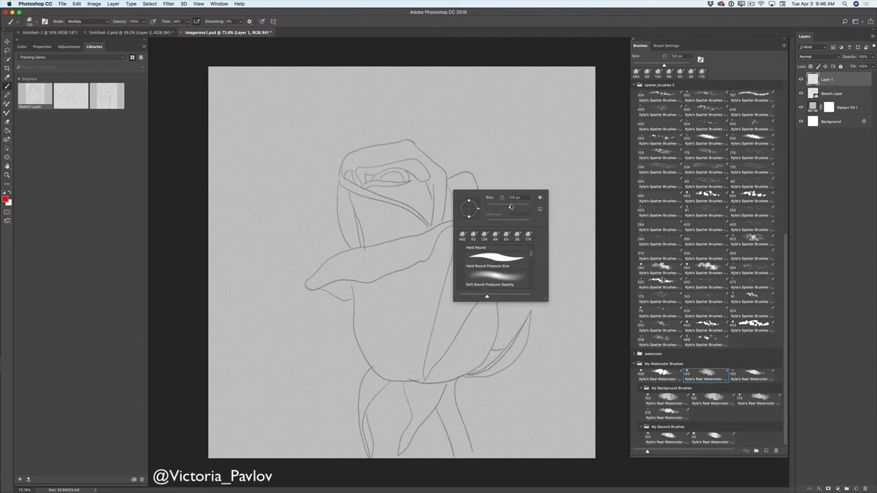
drag(510, 207, 528, 208)
key(Return)
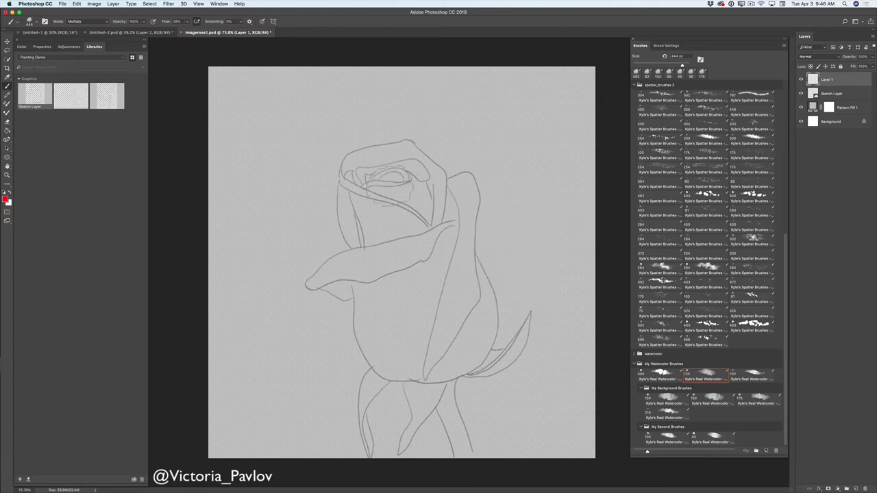
mouse_move(398, 172)
mouse_down()
mouse_move(350, 171)
mouse_move(398, 154)
mouse_move(432, 185)
mouse_move(428, 206)
mouse_move(405, 140)
mouse_move(350, 158)
mouse_move(343, 196)
mouse_move(367, 251)
mouse_move(398, 220)
mouse_move(431, 226)
mouse_move(470, 181)
mouse_move(461, 216)
mouse_up()
mouse_move(464, 254)
mouse_down()
mouse_move(442, 287)
mouse_move(411, 274)
mouse_move(333, 268)
mouse_move(320, 282)
mouse_move(346, 292)
mouse_move(373, 329)
mouse_move(391, 300)
mouse_move(404, 342)
mouse_move(472, 287)
mouse_move(477, 315)
mouse_move(456, 357)
mouse_move(398, 360)
mouse_move(473, 349)
mouse_move(483, 328)
mouse_move(480, 370)
mouse_move(473, 274)
mouse_up()
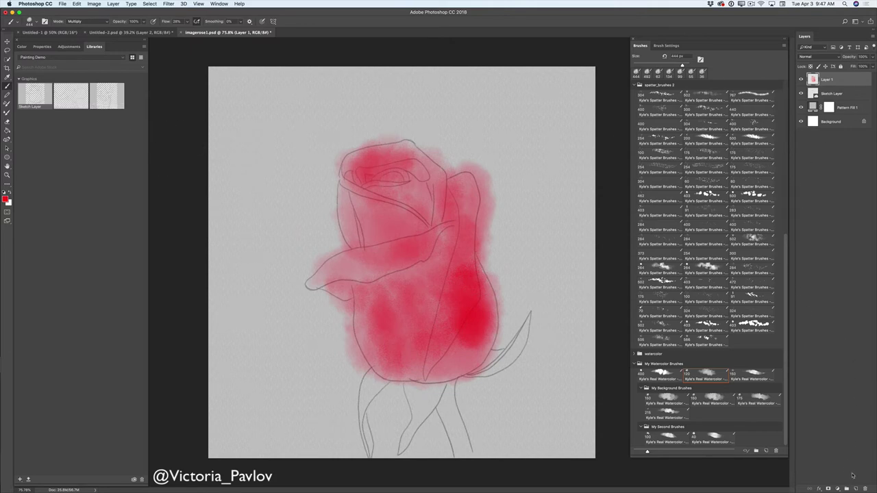
- Create a new layer above the red wash and change the foreground colour to dark red (970012)
click(855, 489)
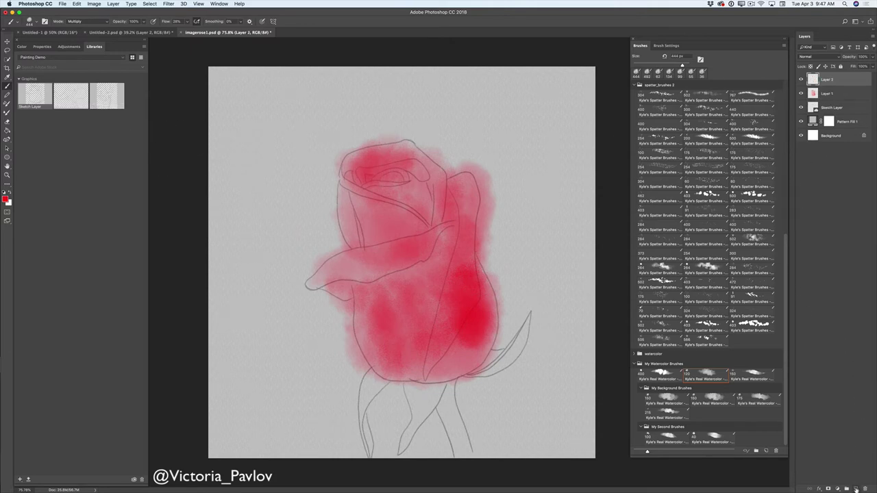
click(5, 199)
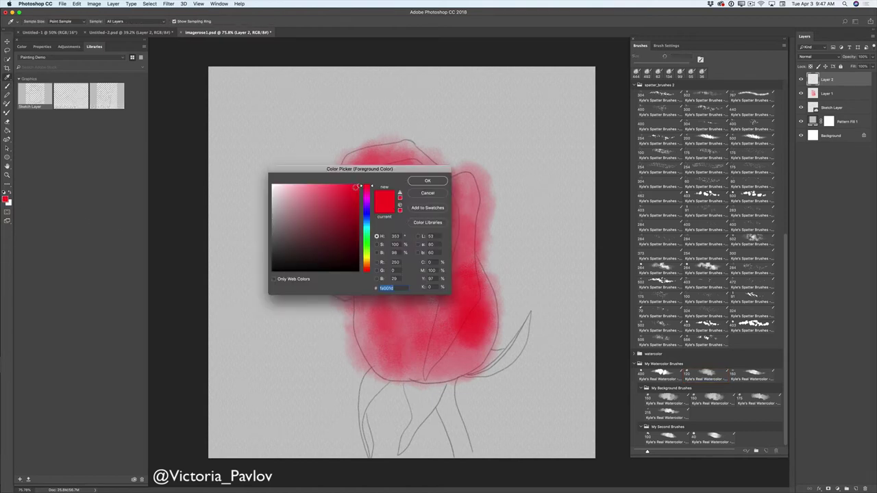
drag(357, 186, 357, 213)
click(430, 184)
- Reduce the brush to 124 px and dab dark red shadow beneath the inner end of the folded petal
right_click(439, 238)
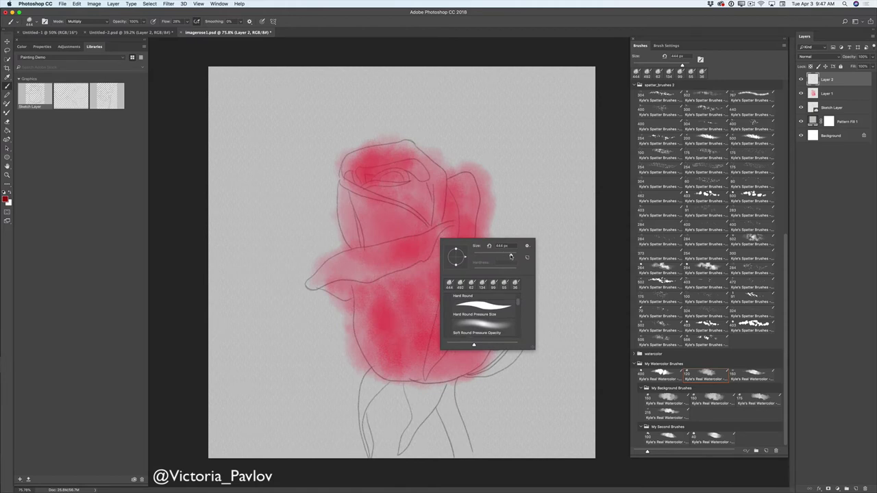
mouse_move(511, 255)
mouse_down()
mouse_move(488, 257)
mouse_move(496, 256)
mouse_up()
key(Return)
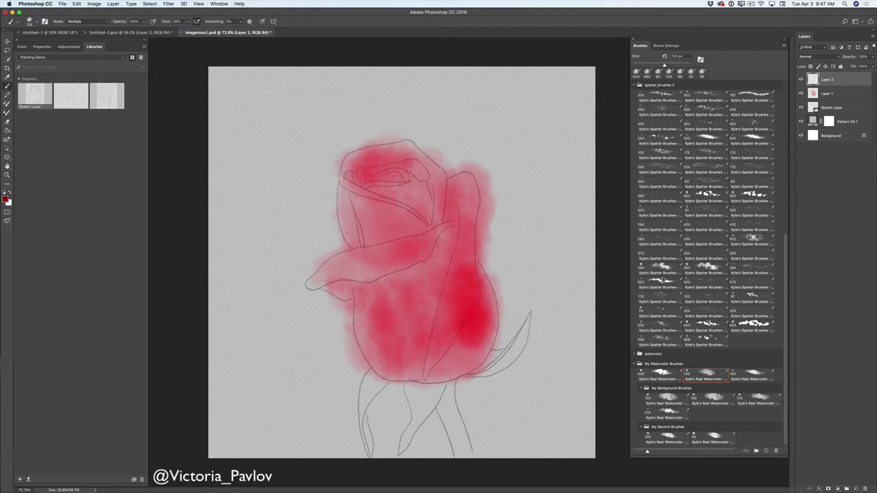
click(446, 239)
mouse_move(451, 235)
mouse_down()
mouse_move(451, 261)
mouse_move(435, 252)
mouse_move(447, 247)
mouse_up()
- Enlarge the brush to about 158 px and extend the dark red shadow along the underside of the folded petal
right_click(461, 240)
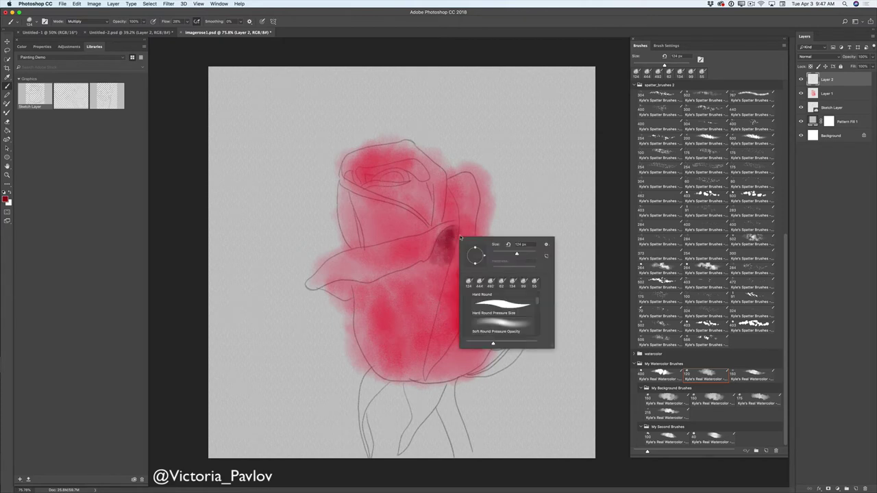
drag(516, 254, 520, 255)
key(Return)
mouse_move(436, 268)
mouse_down()
mouse_move(382, 281)
mouse_move(431, 276)
mouse_move(449, 253)
mouse_move(450, 233)
mouse_up()
drag(411, 274, 415, 267)
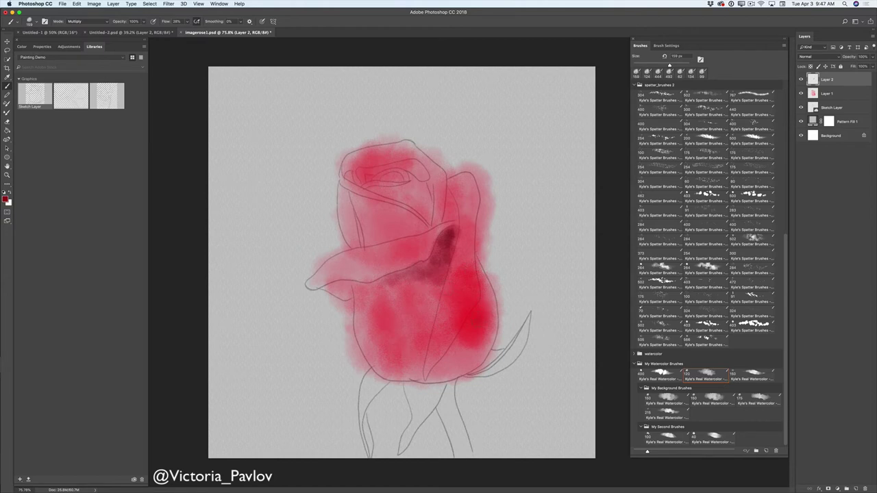
- Shade the bud's lower right edge and the inner edge of the tall right petal in dark red
mouse_move(478, 320)
mouse_down()
mouse_move(484, 308)
mouse_move(460, 351)
mouse_move(488, 326)
mouse_move(440, 376)
mouse_move(467, 367)
mouse_up()
mouse_move(486, 304)
mouse_down()
mouse_move(487, 275)
mouse_move(493, 337)
mouse_move(485, 354)
mouse_move(466, 357)
mouse_move(480, 315)
mouse_move(479, 340)
mouse_move(459, 369)
mouse_move(485, 349)
mouse_move(454, 356)
mouse_move(482, 301)
mouse_up()
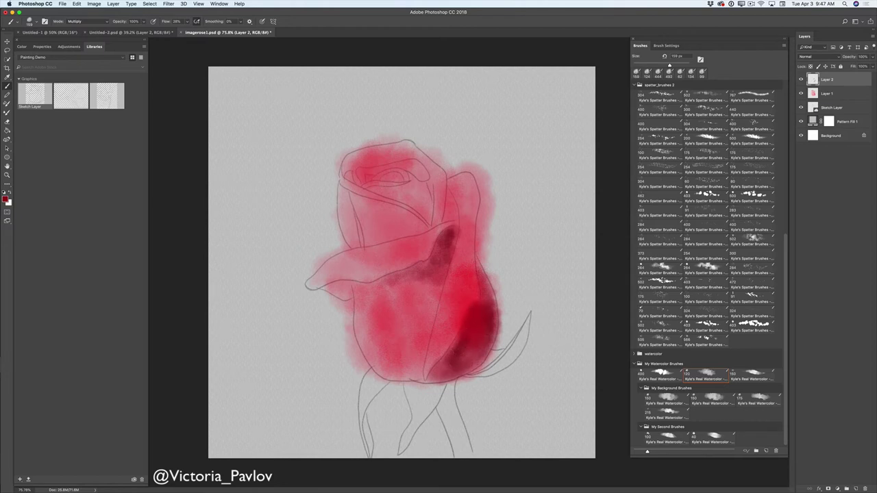
mouse_move(452, 217)
mouse_down()
mouse_move(445, 195)
mouse_move(455, 219)
mouse_move(460, 199)
mouse_up()
- With a smaller brush, shade under the folded petal's left tip, around the inner swirl, and along the upper left petal's crease
right_click(477, 198)
drag(533, 215, 523, 215)
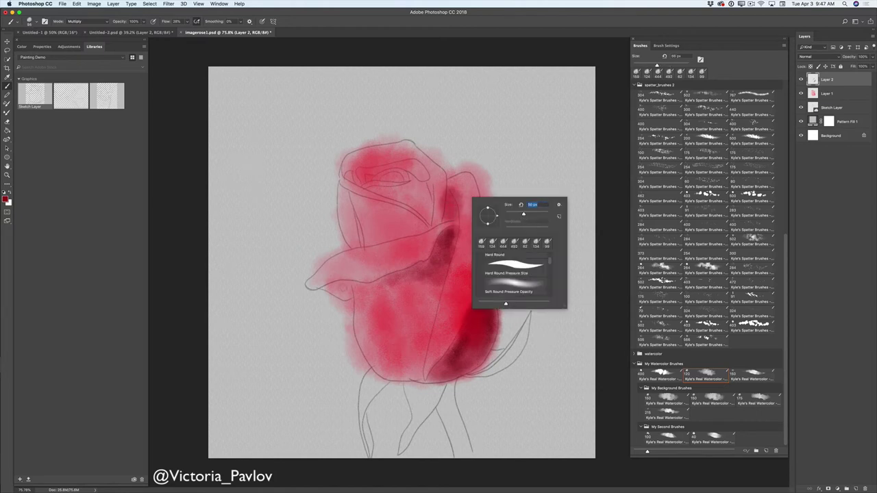
mouse_move(335, 286)
mouse_down()
mouse_move(351, 285)
mouse_move(336, 291)
mouse_move(349, 292)
mouse_move(344, 284)
mouse_up()
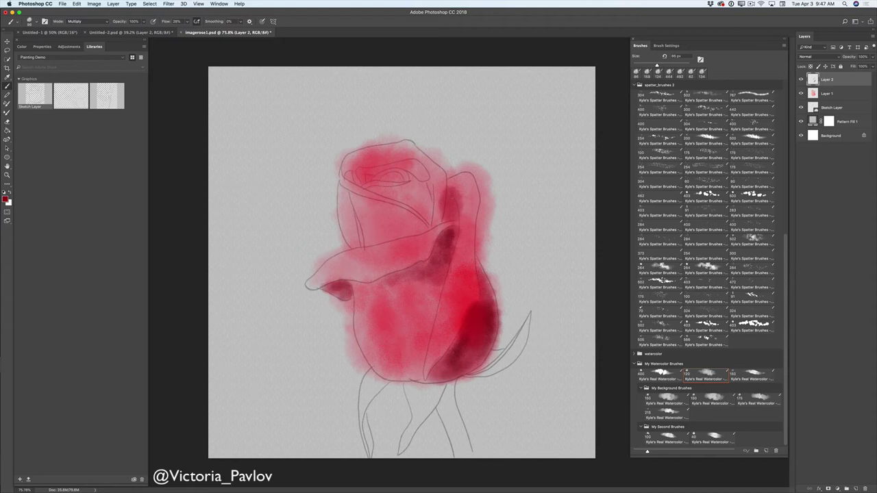
drag(429, 185, 431, 192)
drag(396, 188, 378, 188)
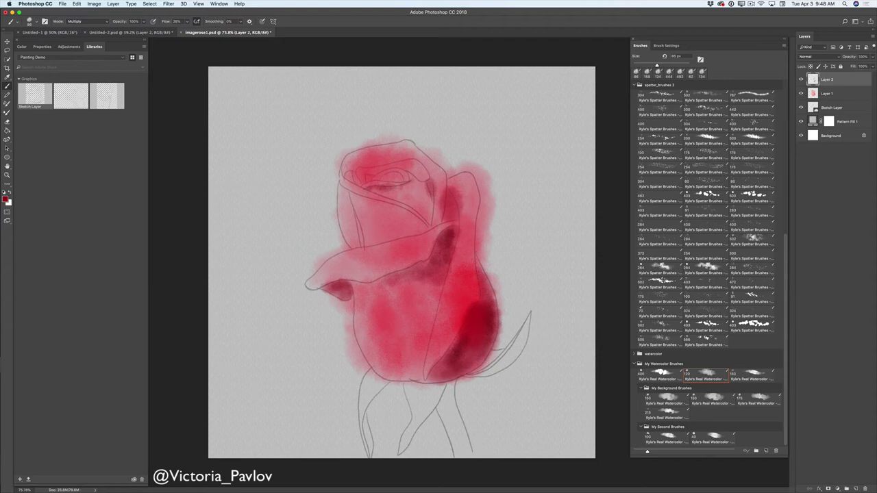
drag(345, 171, 363, 187)
drag(358, 225, 365, 241)
- With a larger brush, shade the bud's front petal and the inner petals of the upper bloom in dark red
right_click(430, 268)
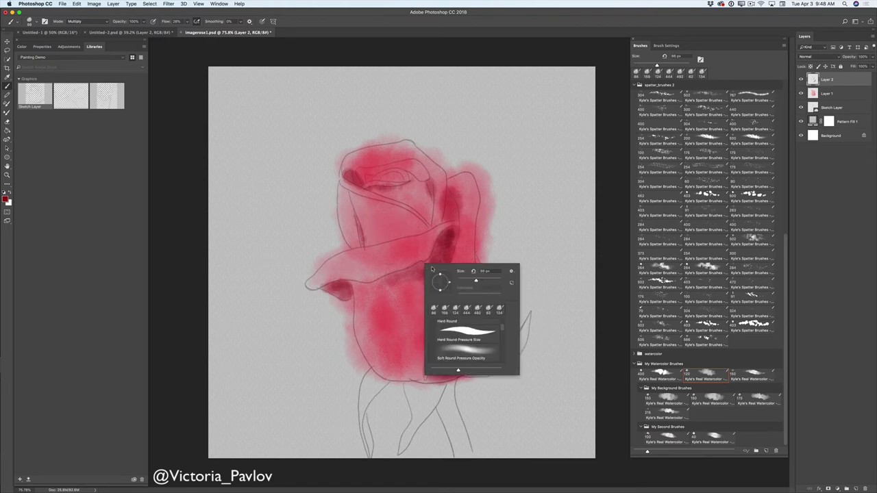
drag(477, 282, 488, 281)
key(Return)
mouse_move(359, 288)
mouse_down()
mouse_move(370, 346)
mouse_move(363, 351)
mouse_move(389, 374)
mouse_move(406, 350)
mouse_move(377, 311)
mouse_up()
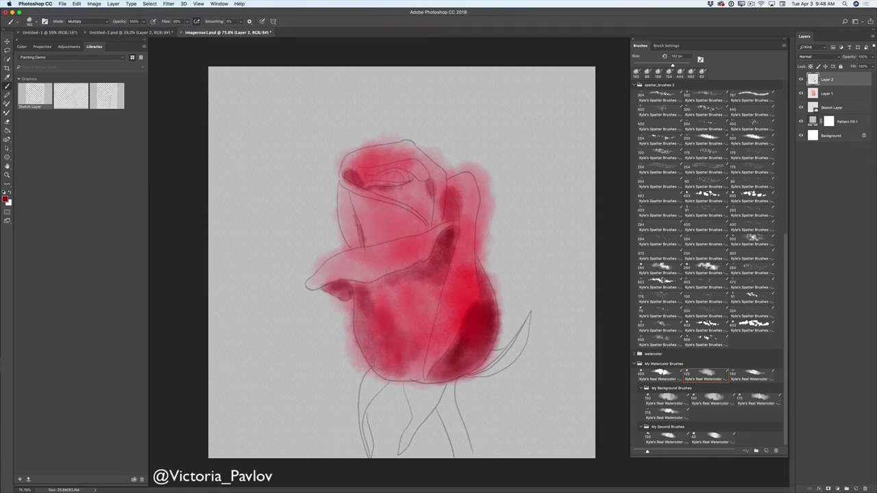
drag(415, 363, 423, 351)
mouse_move(398, 377)
mouse_down()
mouse_move(418, 370)
mouse_move(411, 322)
mouse_move(381, 294)
mouse_move(431, 287)
mouse_move(421, 328)
mouse_up()
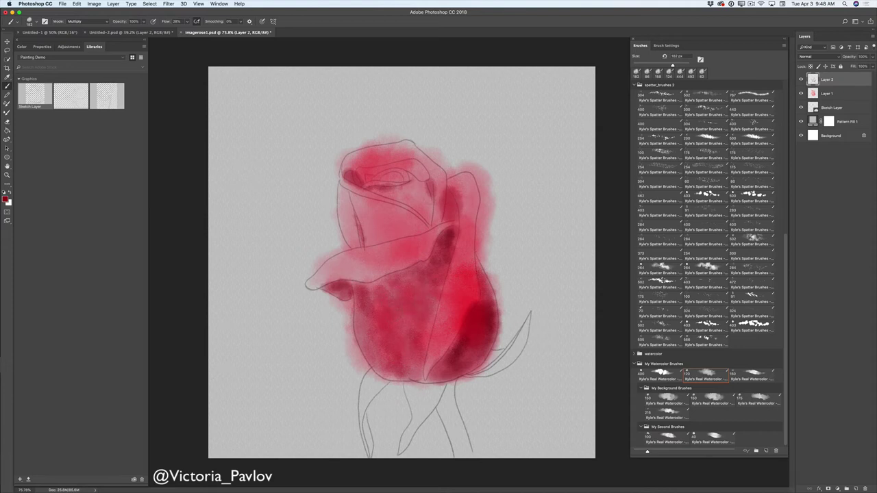
mouse_move(411, 195)
mouse_down()
mouse_move(405, 187)
mouse_move(426, 217)
mouse_up()
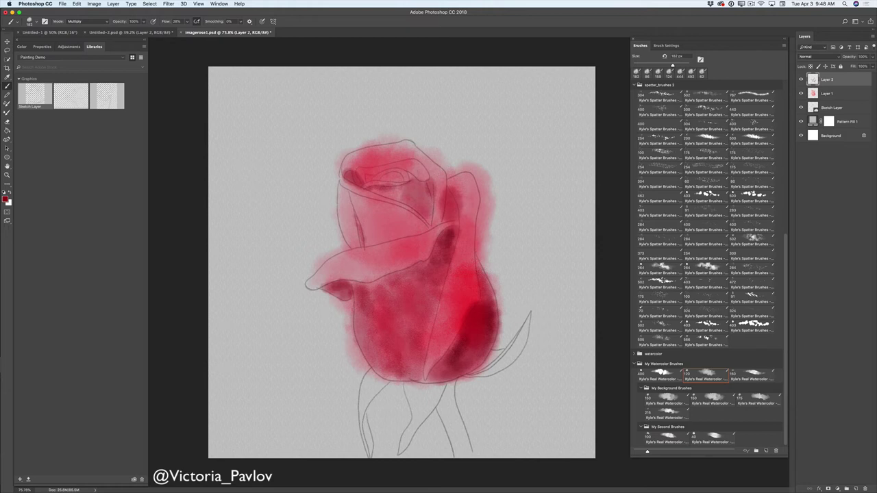
mouse_move(414, 172)
mouse_down()
mouse_move(424, 178)
mouse_move(375, 171)
mouse_up()
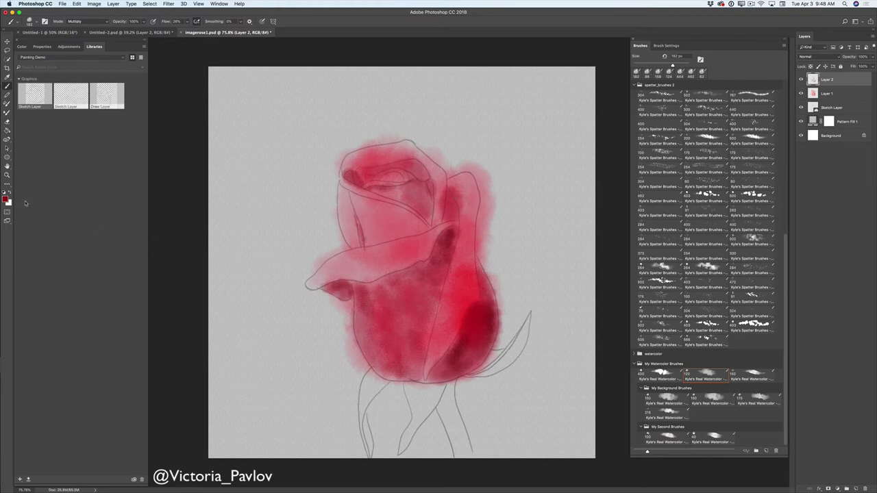
- Create a new layer above the shadows and set the foreground colour to light pink with hue 353 and saturation 43%
click(855, 488)
click(5, 199)
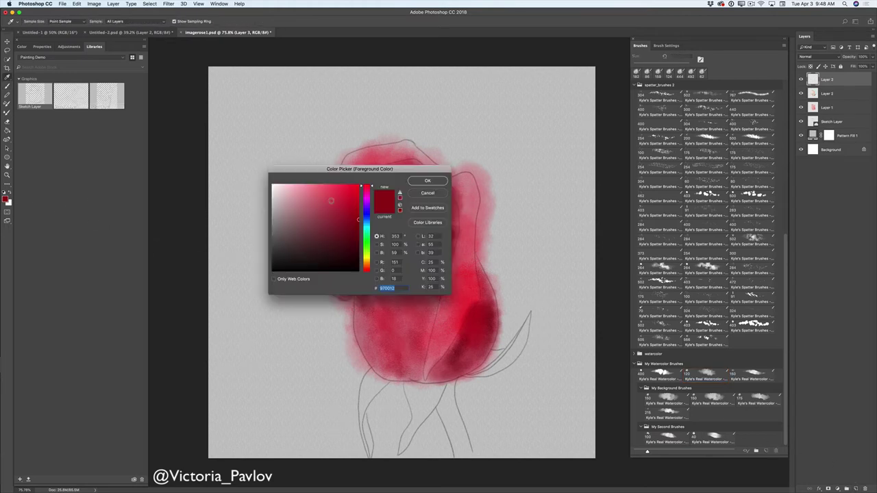
click(326, 186)
drag(326, 186, 309, 184)
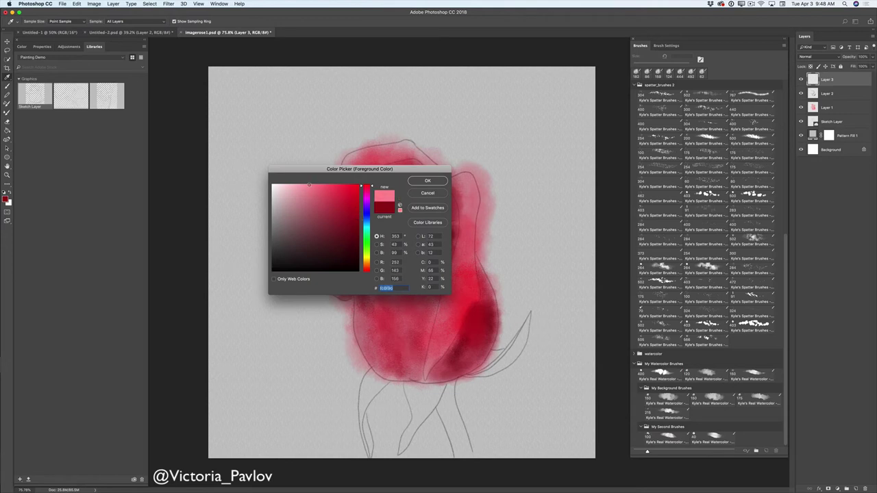
click(427, 180)
- Brush light pink highlights over the tall right petal, the folded front petal and the upper bloom's outer petal
key(b)
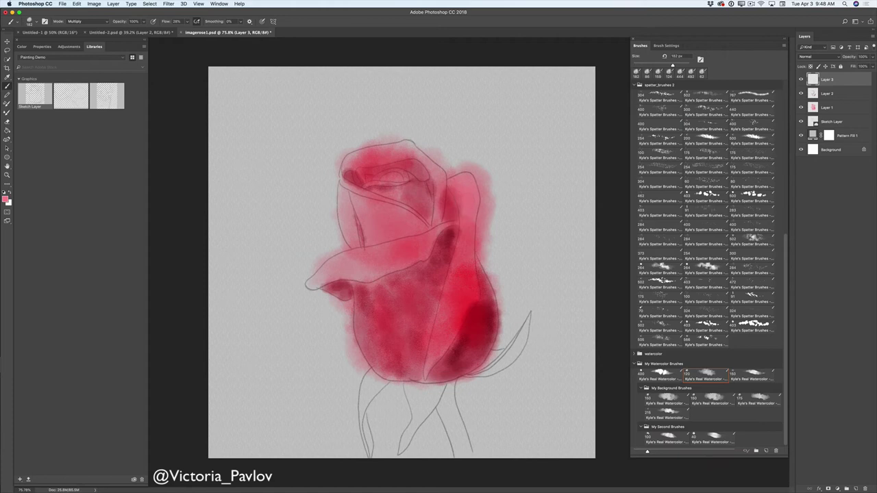
drag(468, 233, 466, 308)
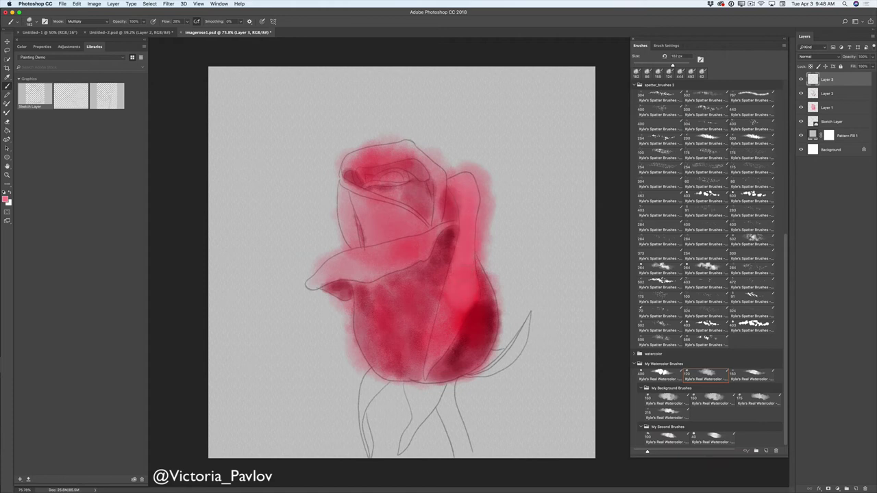
drag(478, 279, 437, 353)
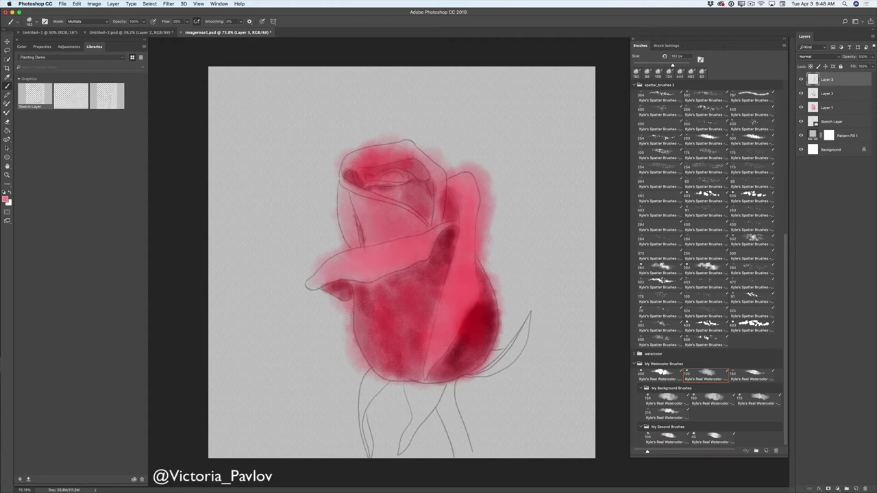
drag(381, 233, 418, 226)
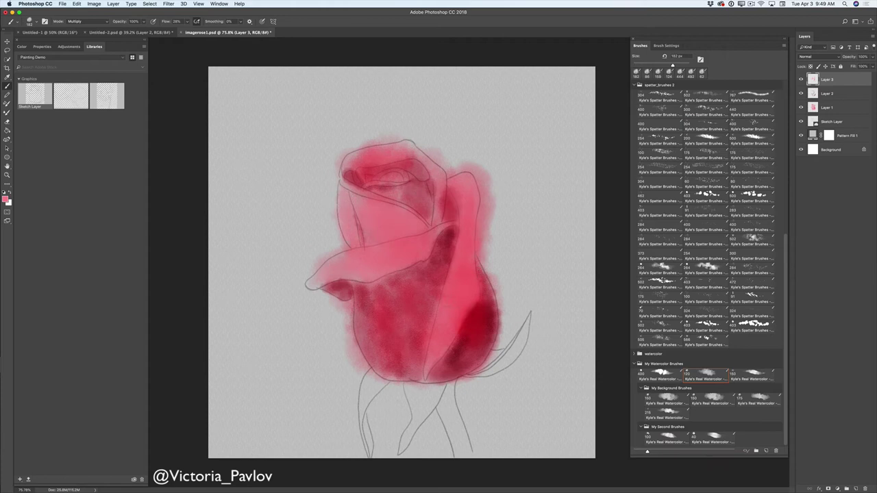
- Create a new layer on top, enlarge the brush to about 396 px and glaze pink over the bud's dark front petal
right_click(427, 281)
drag(495, 298, 500, 298)
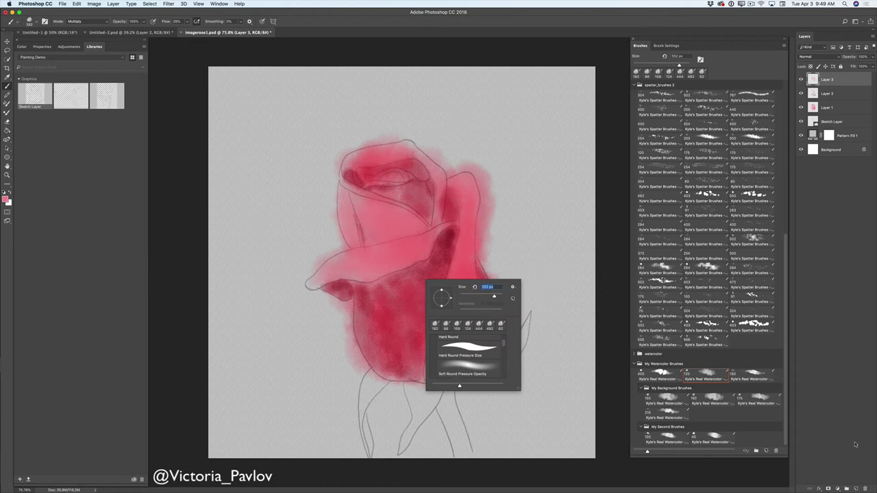
click(856, 489)
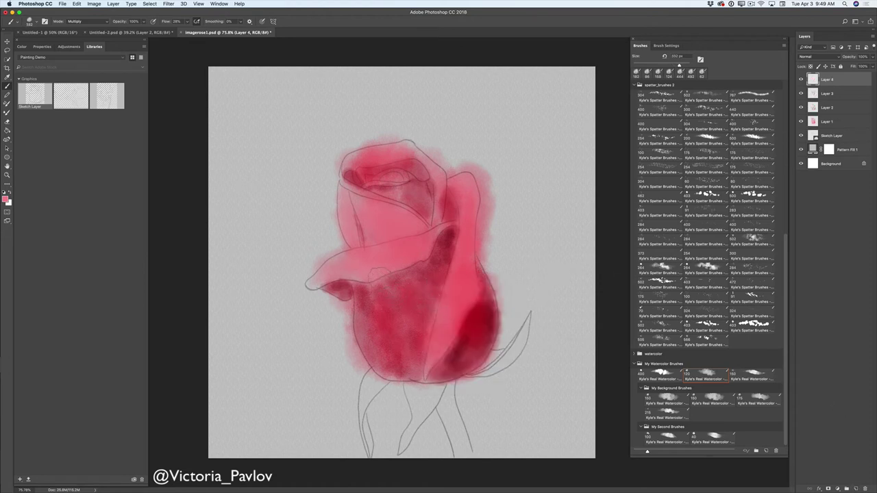
right_click(421, 288)
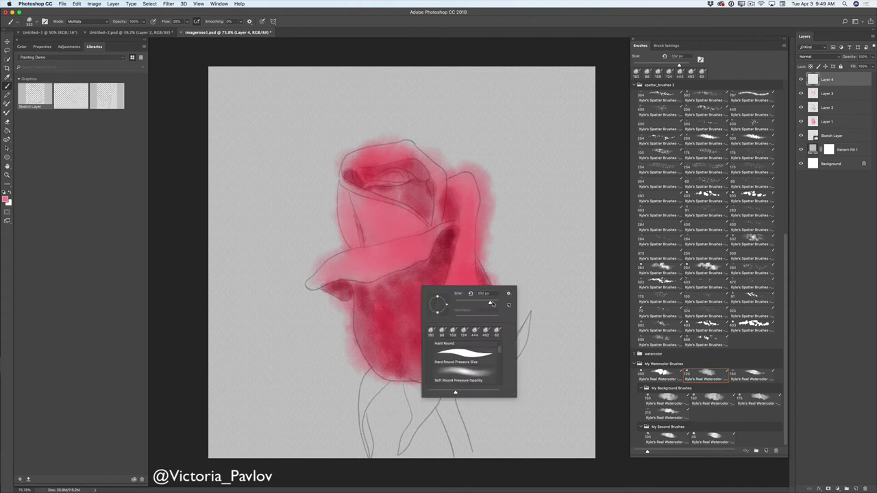
drag(492, 304, 493, 304)
key(Return)
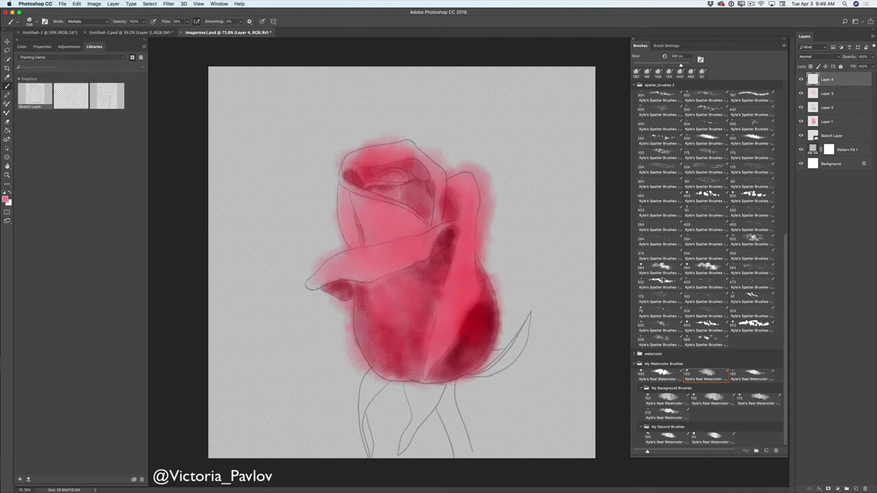
- Fade the last brush stroke to 77% opacity in Multiply mode
click(75, 5)
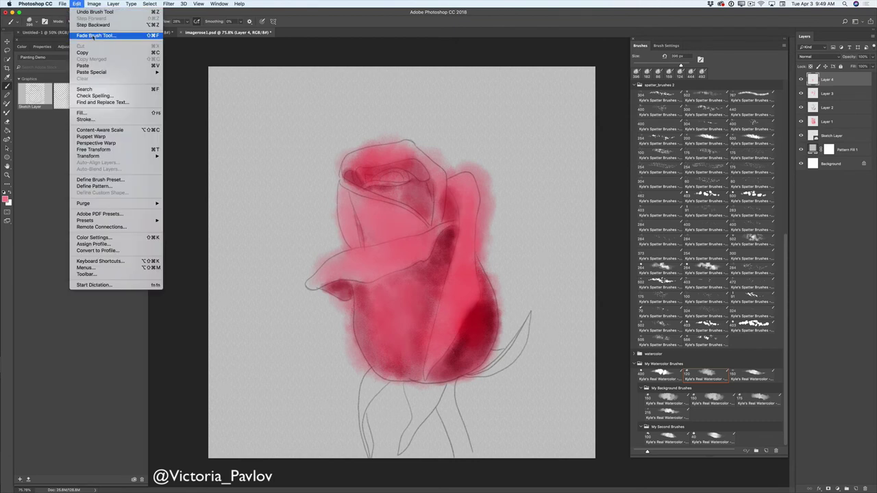
click(120, 36)
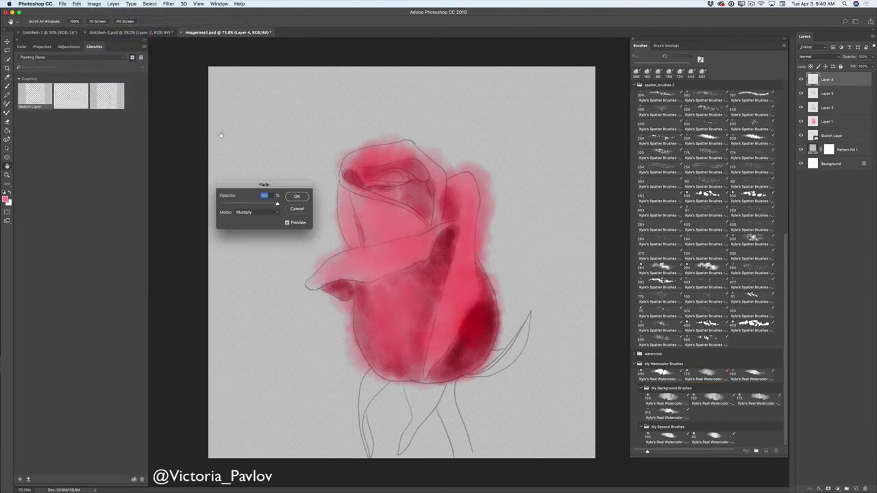
drag(278, 204, 267, 207)
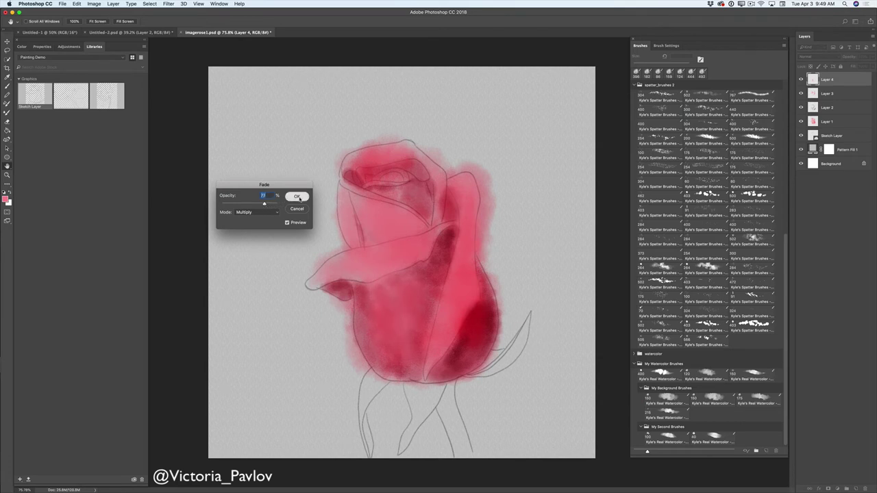
click(297, 198)
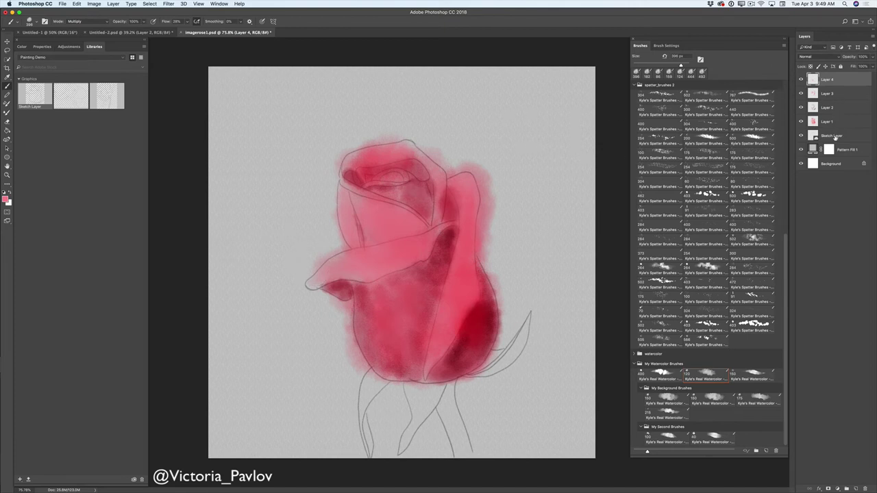
- Lower the opacity of Sketch Layer to 37%
click(838, 137)
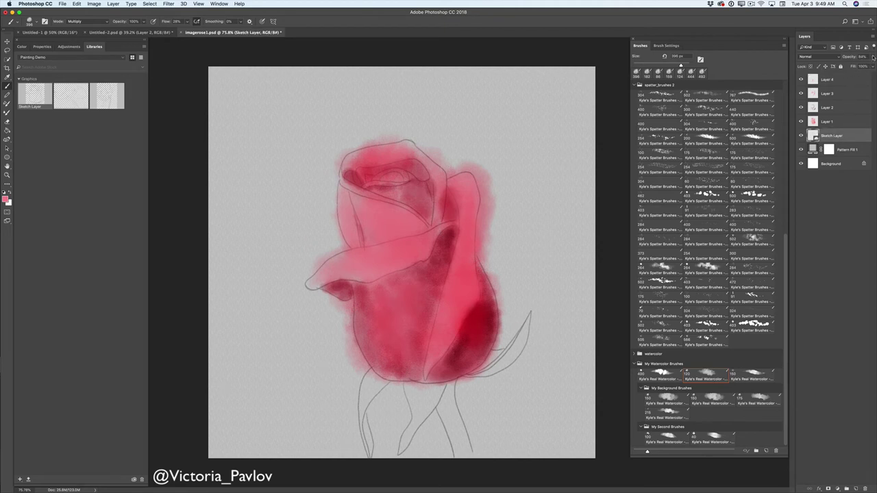
click(873, 59)
drag(867, 65, 852, 66)
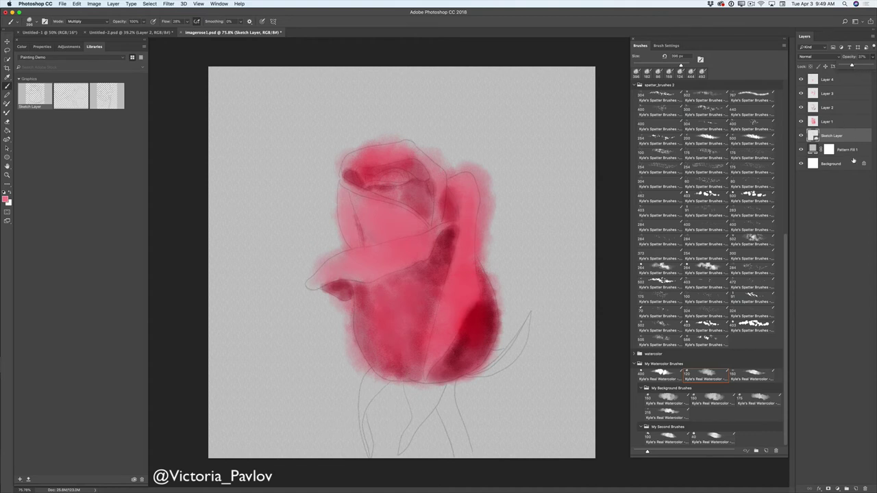
- Create a new layer above Pattern Fill 1 and set the foreground colour to green with hue 116, saturation 98% and brightness 51%
click(847, 151)
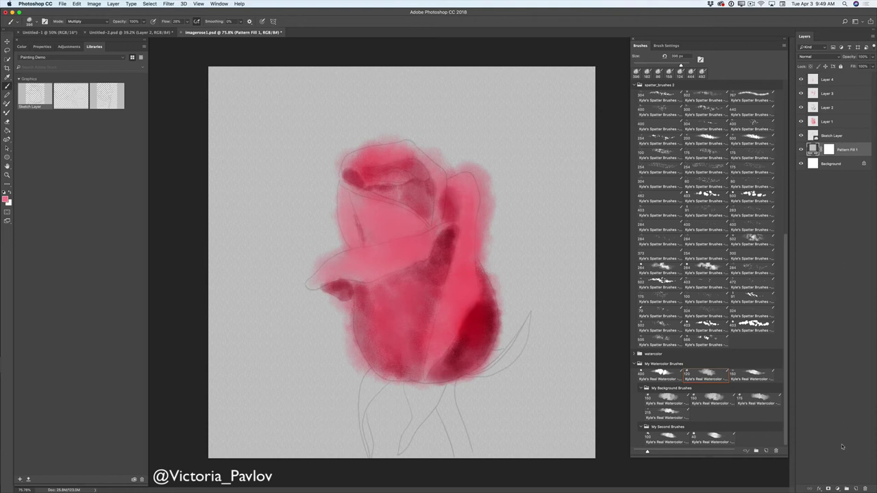
click(856, 489)
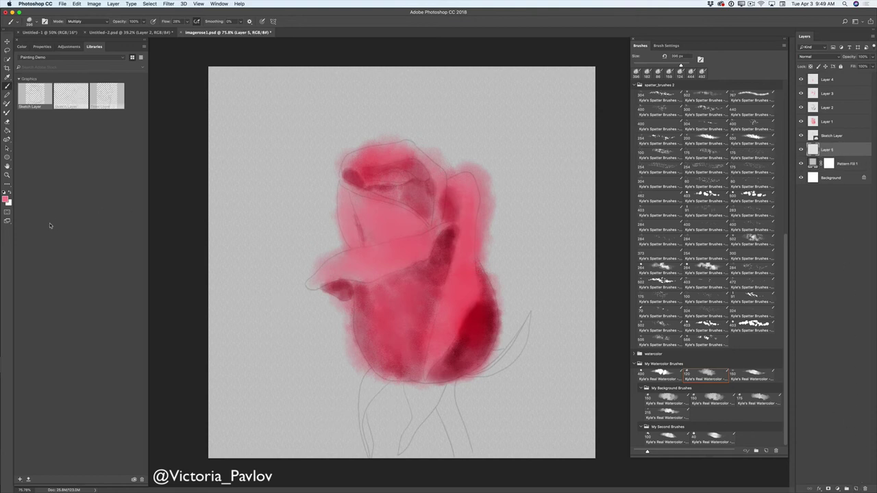
click(6, 199)
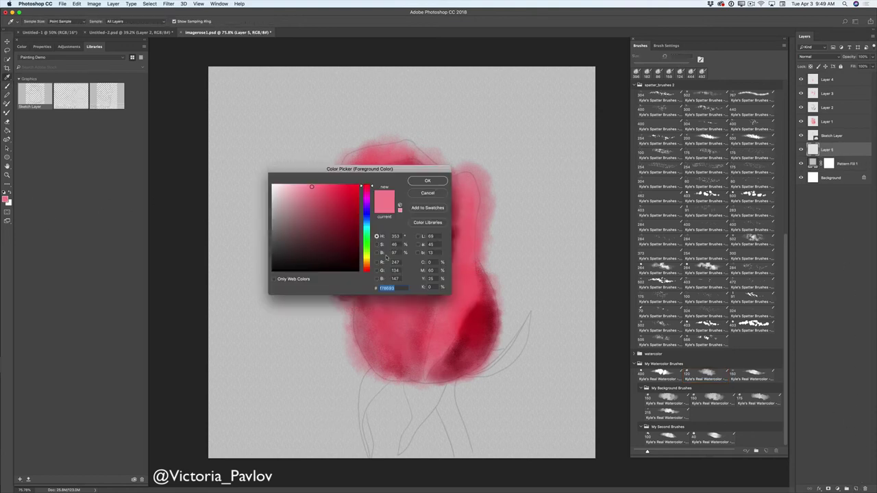
click(367, 244)
drag(312, 186, 357, 225)
click(428, 181)
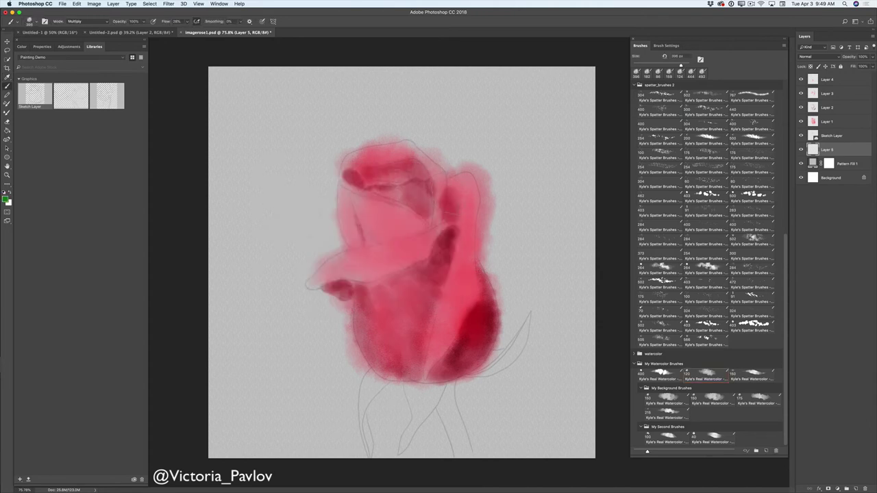
- Reduce the brush to about 137 px and paint the stem, hanging sepals and curved right leaf green
right_click(461, 345)
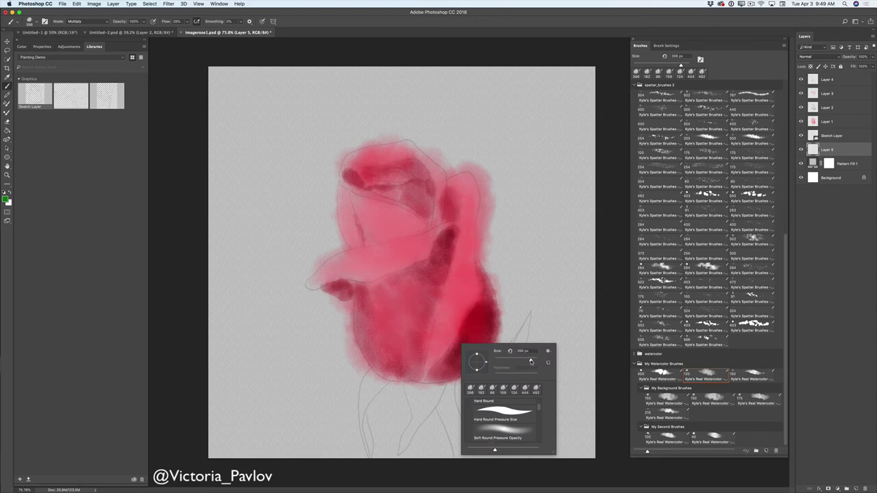
drag(533, 363, 523, 361)
mouse_move(411, 394)
mouse_down()
mouse_move(439, 389)
mouse_move(399, 448)
mouse_move(418, 401)
mouse_move(408, 394)
mouse_move(439, 397)
mouse_up()
mouse_move(383, 382)
mouse_down()
mouse_move(369, 381)
mouse_move(377, 378)
mouse_move(365, 405)
mouse_move(362, 432)
mouse_move(375, 454)
mouse_up()
mouse_move(495, 355)
mouse_down()
mouse_move(475, 372)
mouse_move(515, 354)
mouse_move(532, 311)
mouse_up()
mouse_move(448, 386)
mouse_down()
mouse_move(449, 432)
mouse_move(470, 456)
mouse_up()
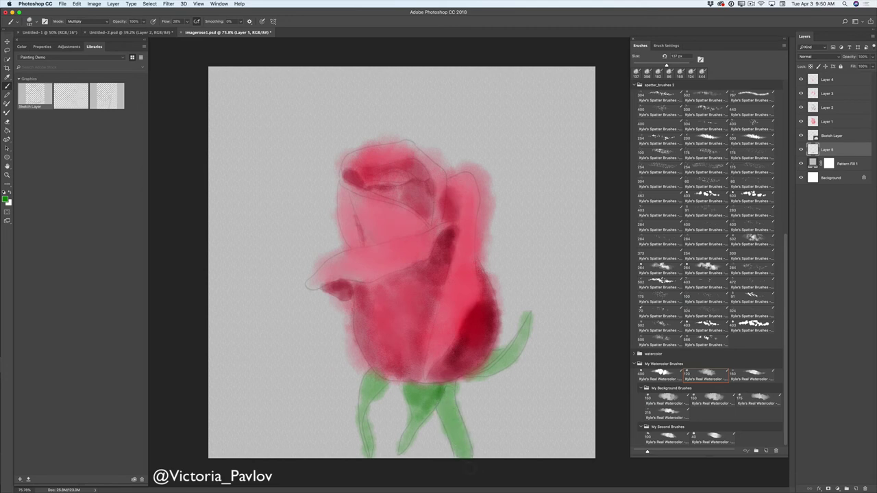
- Darken the foreground green to 36% brightness and shade the length of the stem
click(6, 199)
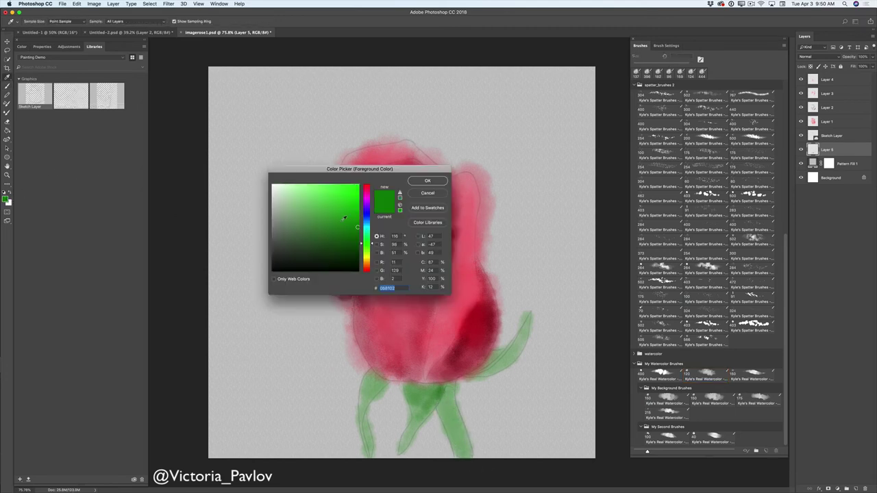
drag(357, 229, 358, 236)
click(436, 184)
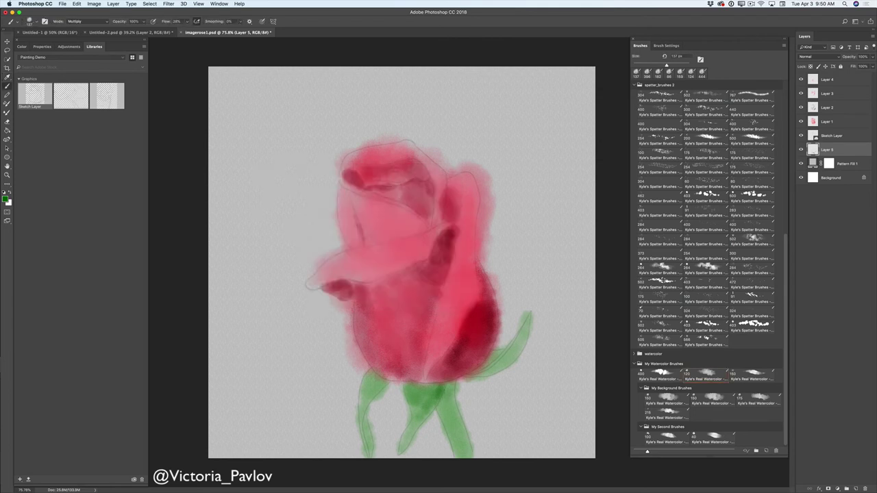
mouse_move(449, 387)
mouse_down()
mouse_move(451, 445)
mouse_move(460, 456)
mouse_up()
mouse_move(450, 403)
mouse_down()
mouse_move(466, 456)
mouse_move(463, 437)
mouse_up()
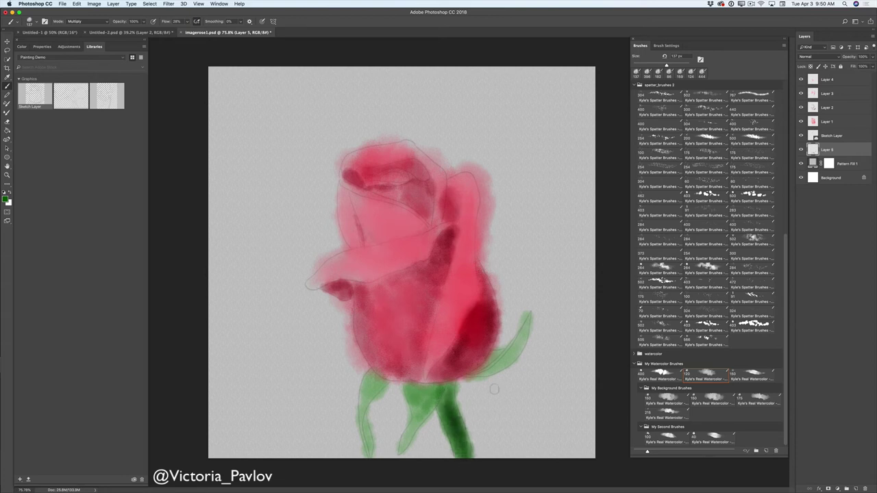
- Shade the left sepal and the curved right leaf from base to tip with the darker green
click(483, 365)
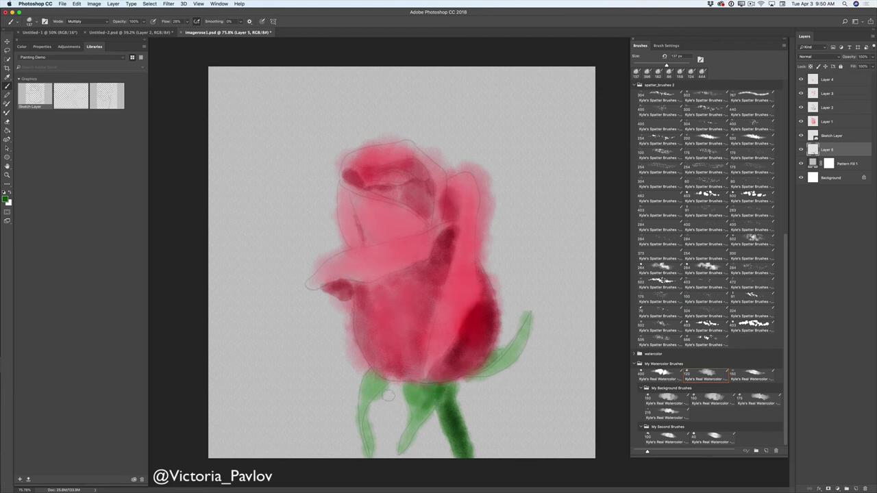
drag(370, 410, 368, 458)
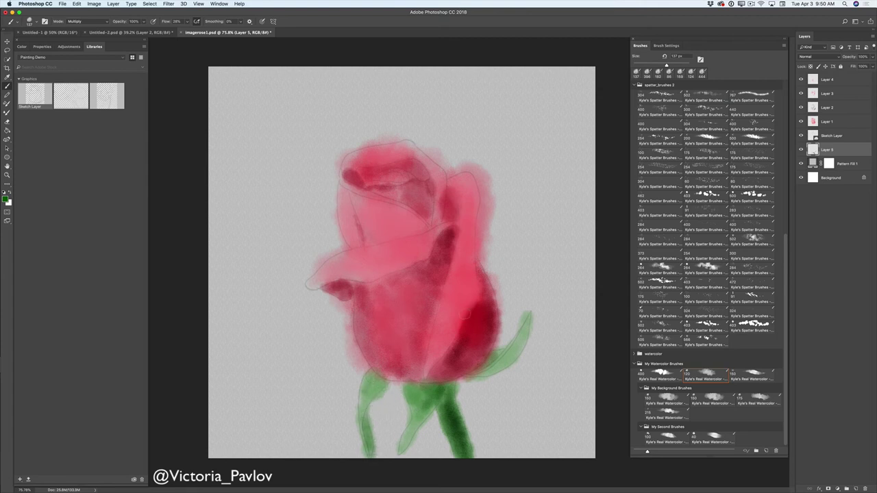
mouse_move(500, 364)
mouse_down()
mouse_move(517, 343)
mouse_move(509, 363)
mouse_move(471, 379)
mouse_up()
drag(533, 313, 524, 336)
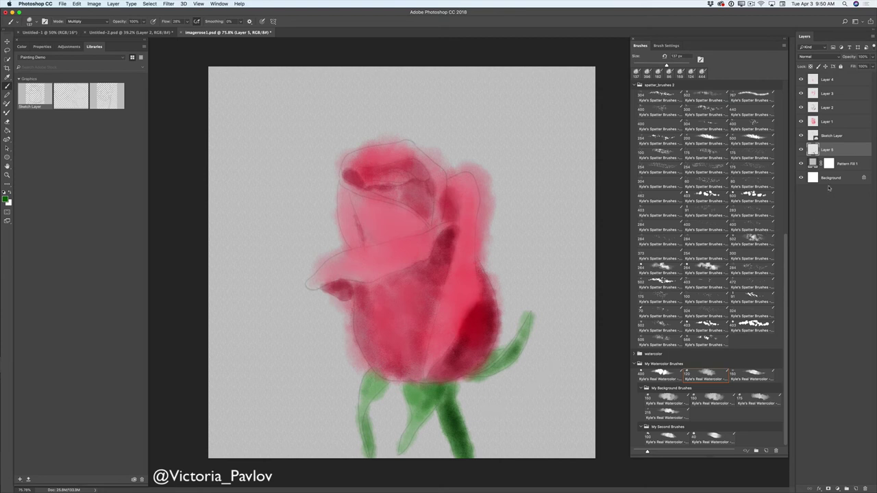
- Create a new layer directly above Pattern Fill 1 and set the foreground colour to turquoise with hue 184, saturation 65% and brightness 77%
click(845, 165)
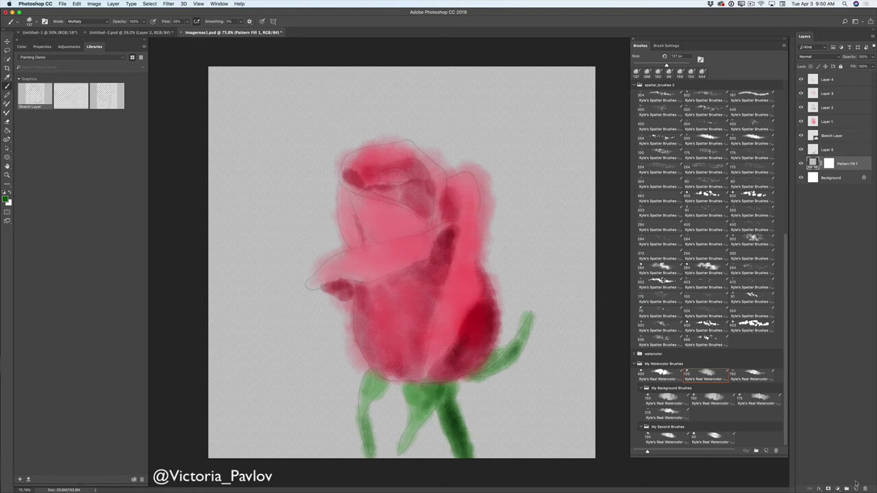
click(856, 489)
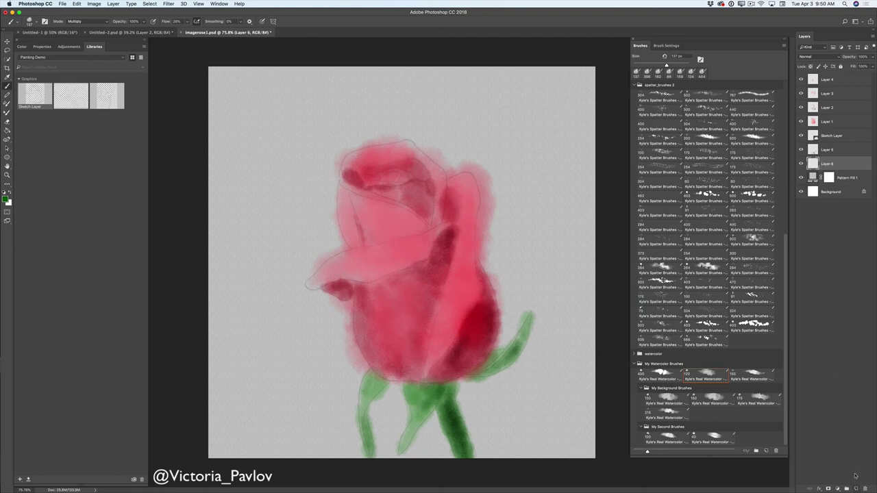
click(7, 199)
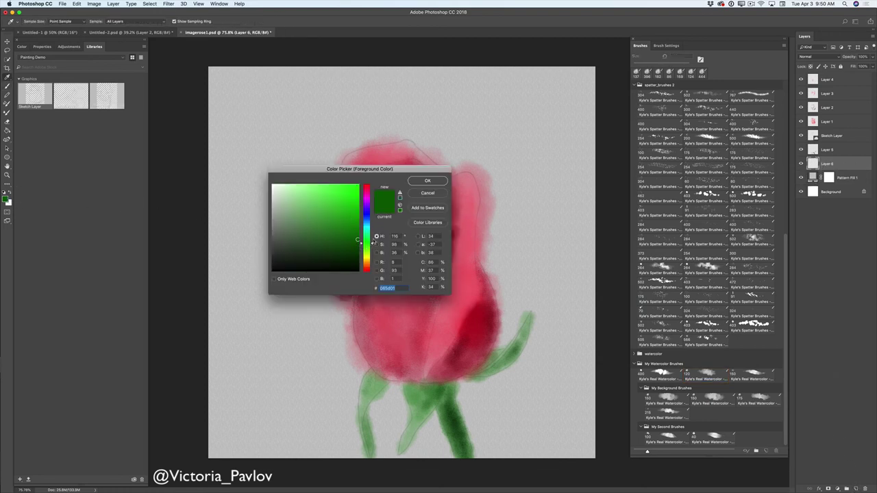
click(367, 231)
mouse_move(324, 194)
mouse_down()
mouse_move(338, 189)
mouse_move(328, 204)
mouse_up()
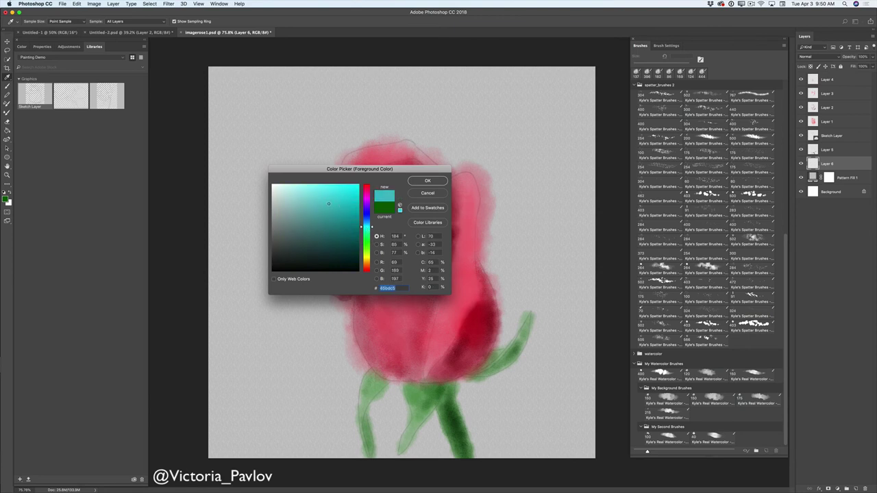
click(425, 182)
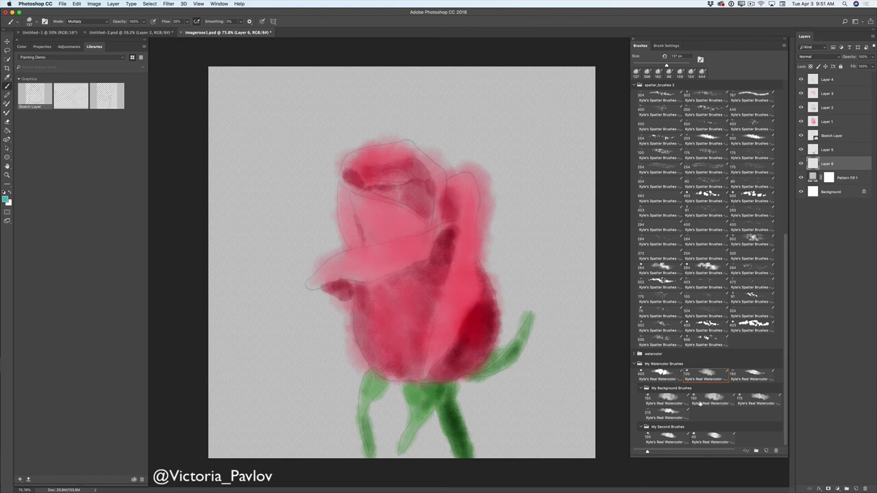
- With the second brush in My Background Brushes enlarged to about 508 px, paint a loose turquoise wash all around the rose
click(712, 403)
right_click(420, 200)
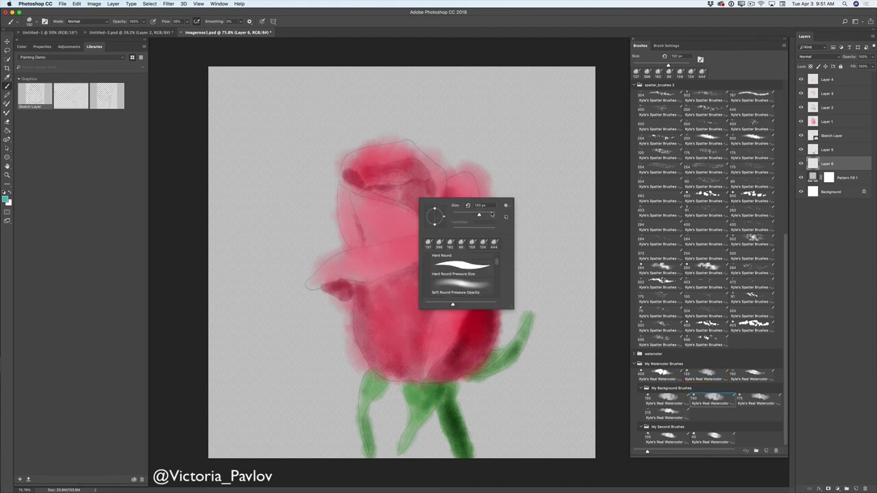
click(491, 215)
click(322, 202)
mouse_move(297, 190)
mouse_down()
mouse_move(315, 158)
mouse_move(303, 194)
mouse_move(251, 223)
mouse_move(272, 233)
mouse_move(290, 204)
mouse_move(319, 246)
mouse_move(278, 282)
mouse_move(243, 269)
mouse_move(278, 320)
mouse_move(327, 343)
mouse_move(309, 322)
mouse_move(314, 334)
mouse_move(322, 315)
mouse_move(339, 391)
mouse_move(253, 381)
mouse_move(268, 414)
mouse_move(329, 430)
mouse_move(242, 427)
mouse_move(309, 427)
mouse_move(331, 445)
mouse_move(380, 420)
mouse_move(384, 426)
mouse_move(390, 405)
mouse_move(397, 462)
mouse_move(391, 390)
mouse_move(383, 434)
mouse_move(428, 433)
mouse_up()
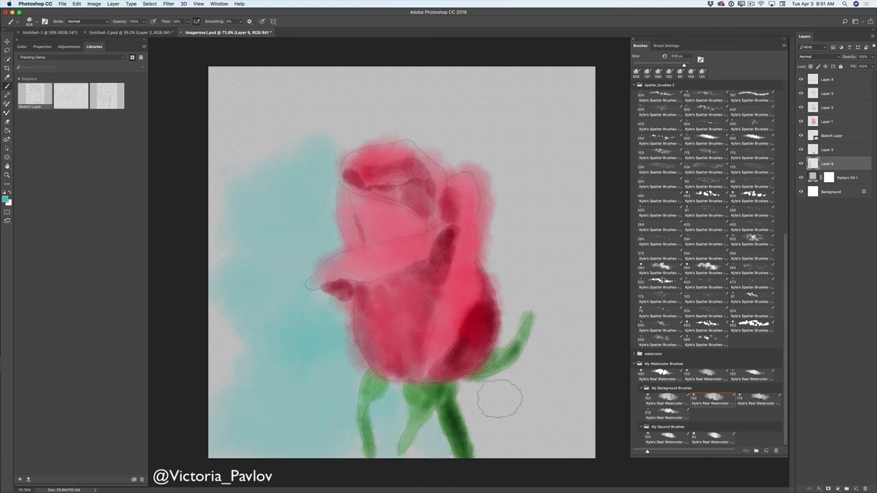
mouse_move(499, 399)
mouse_down()
mouse_move(510, 460)
mouse_move(544, 341)
mouse_move(542, 305)
mouse_move(514, 305)
mouse_move(522, 260)
mouse_move(515, 183)
mouse_move(492, 148)
mouse_move(450, 130)
mouse_move(428, 106)
mouse_move(296, 117)
mouse_move(412, 95)
mouse_move(319, 138)
mouse_move(287, 142)
mouse_up()
drag(553, 166, 555, 298)
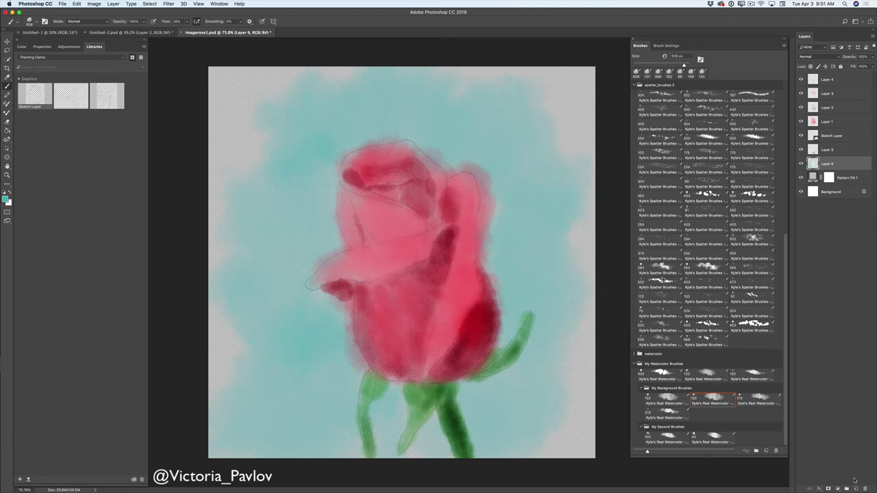
- Create a layer above the wash, choose the first My Background Brushes brush and lighten the turquoise to saturation 52% and brightness 95%
click(856, 489)
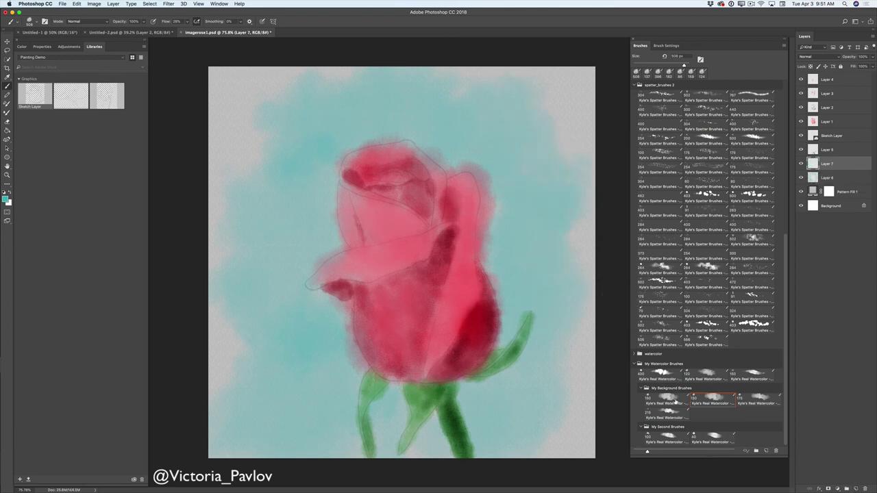
click(674, 404)
click(6, 199)
drag(331, 207, 316, 188)
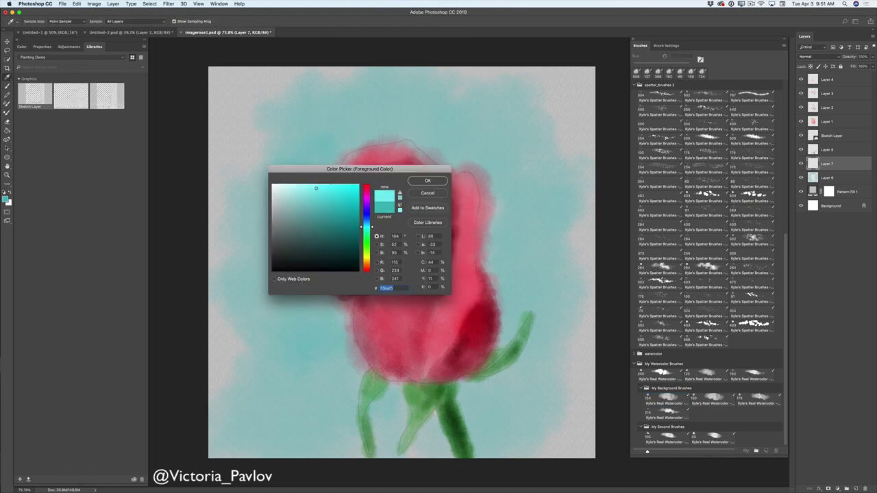
click(427, 181)
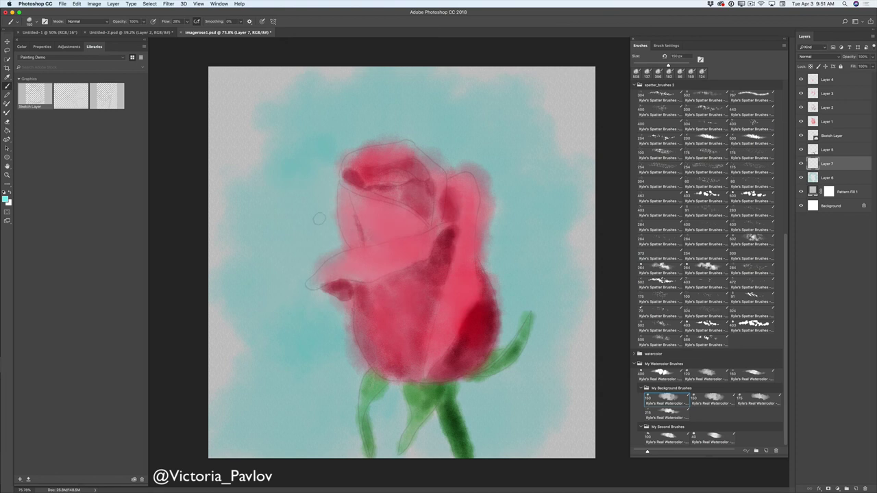
- Enlarge the brush to about 316 px and paint lighter turquoise patches in the background along the rose's left side
right_click(353, 195)
drag(417, 207, 421, 208)
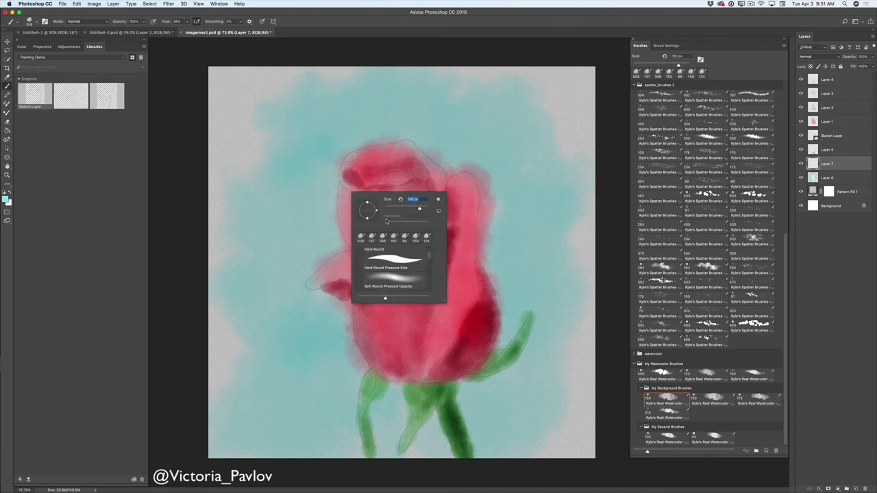
click(302, 200)
mouse_move(290, 199)
mouse_down()
mouse_move(309, 207)
mouse_move(316, 193)
mouse_move(324, 226)
mouse_move(310, 242)
mouse_move(257, 233)
mouse_move(270, 245)
mouse_move(321, 223)
mouse_move(329, 135)
mouse_up()
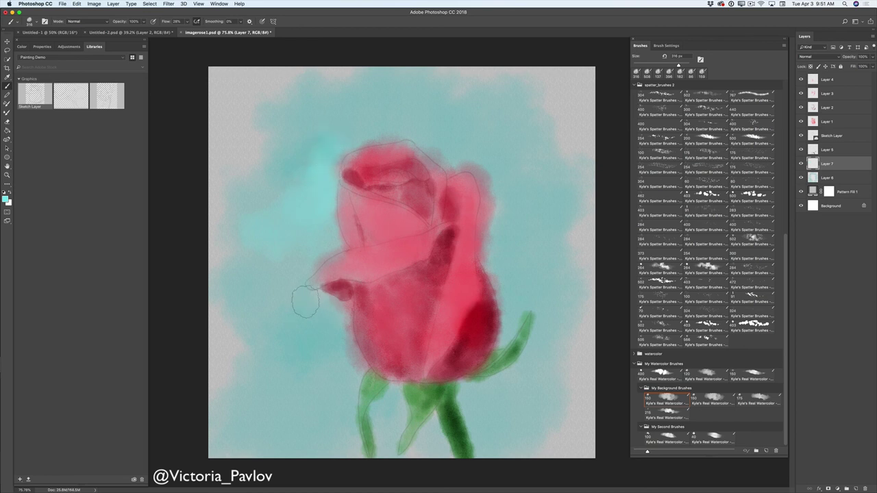
mouse_move(305, 302)
mouse_down()
mouse_move(263, 299)
mouse_move(327, 317)
mouse_move(340, 358)
mouse_move(295, 356)
mouse_up()
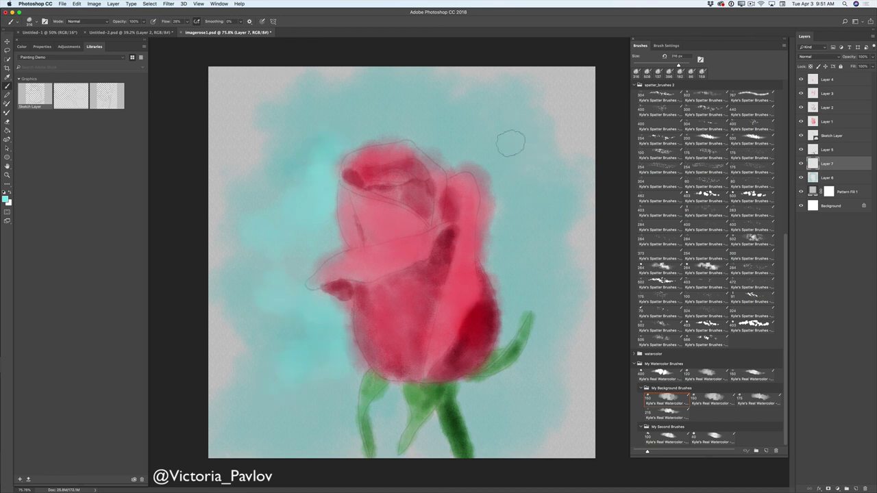